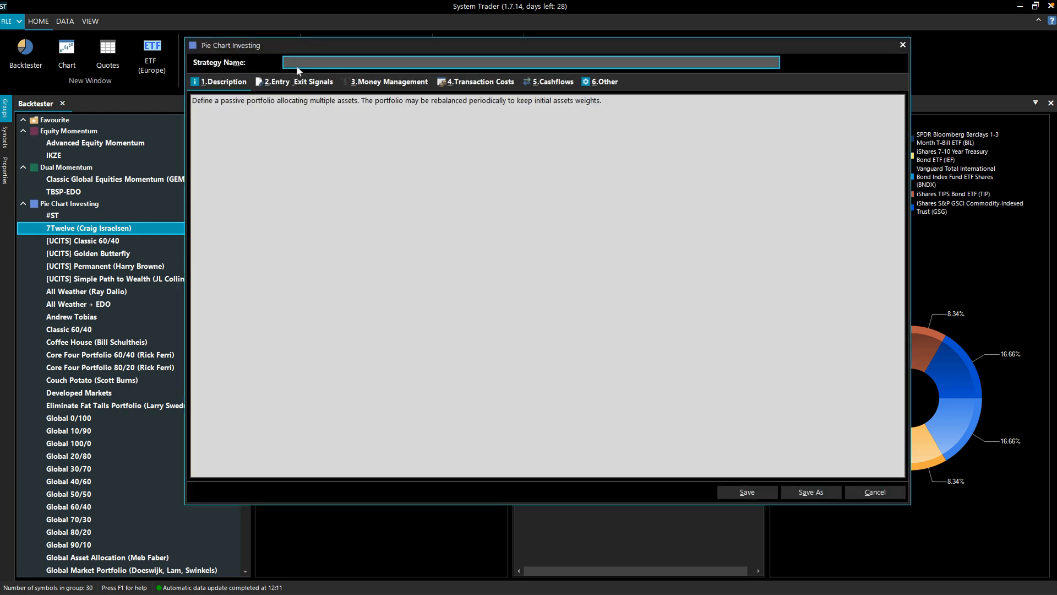
# - Name the strategy 80/20 and add iShares MSCI World ETF (URTH) from the ETF (US) group as its first component
pyautogui.write('80/20')
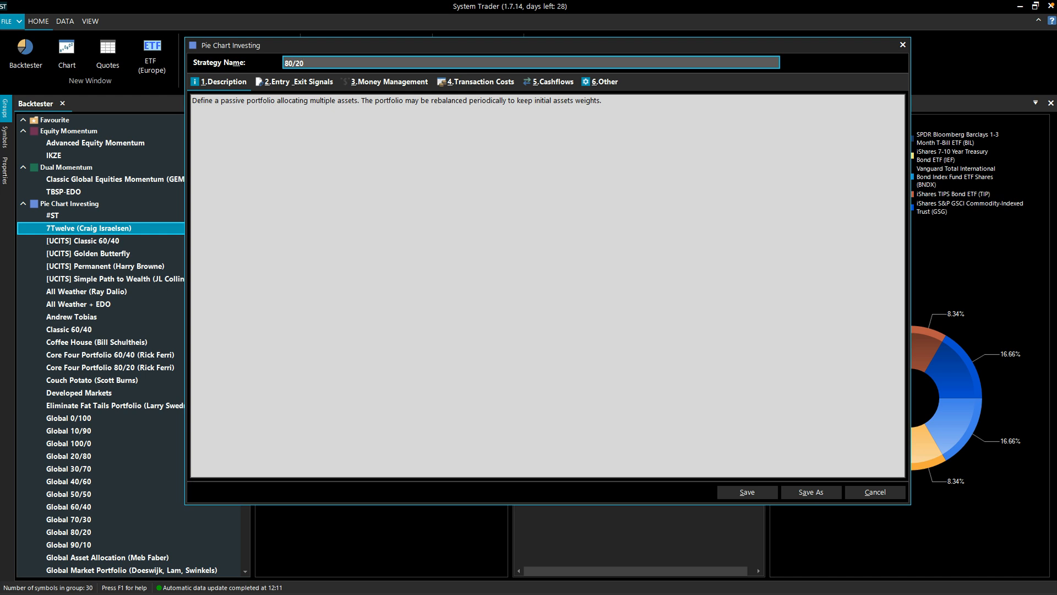
pyautogui.click(303, 87)
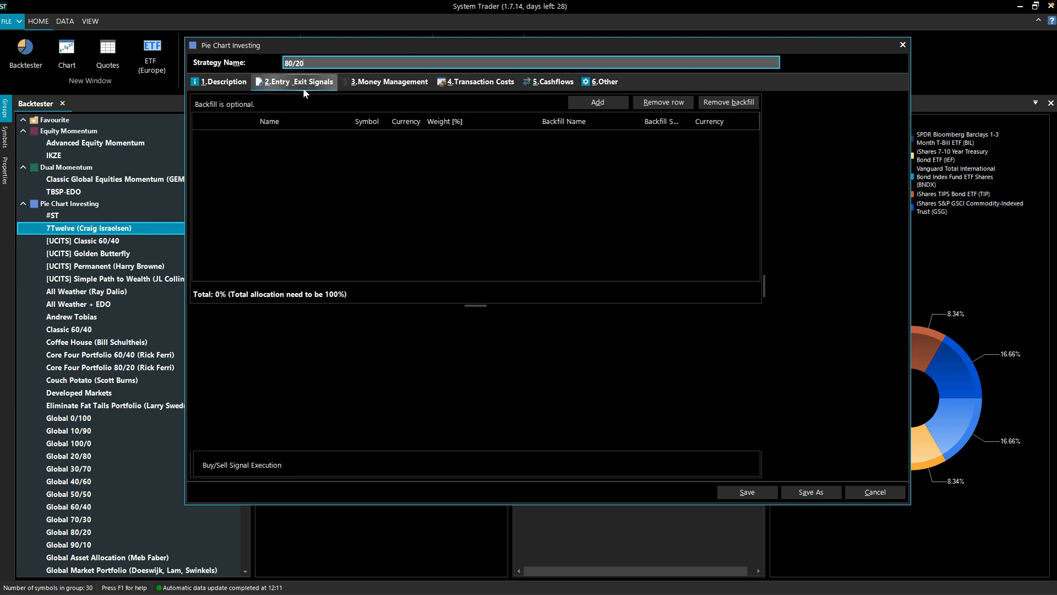
pyautogui.click(619, 103)
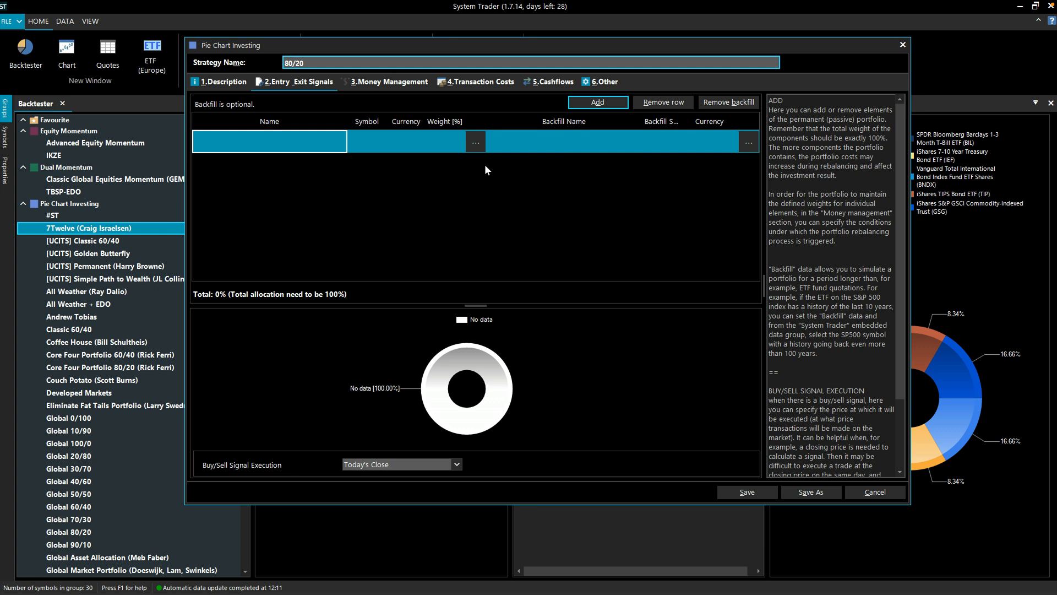
pyautogui.click(476, 144)
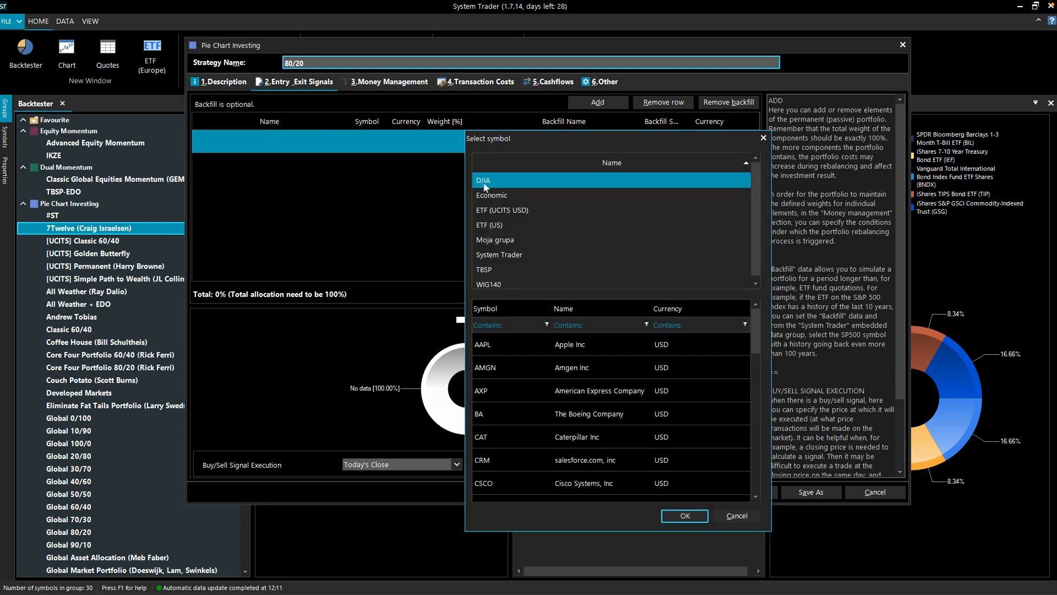
pyautogui.click(506, 224)
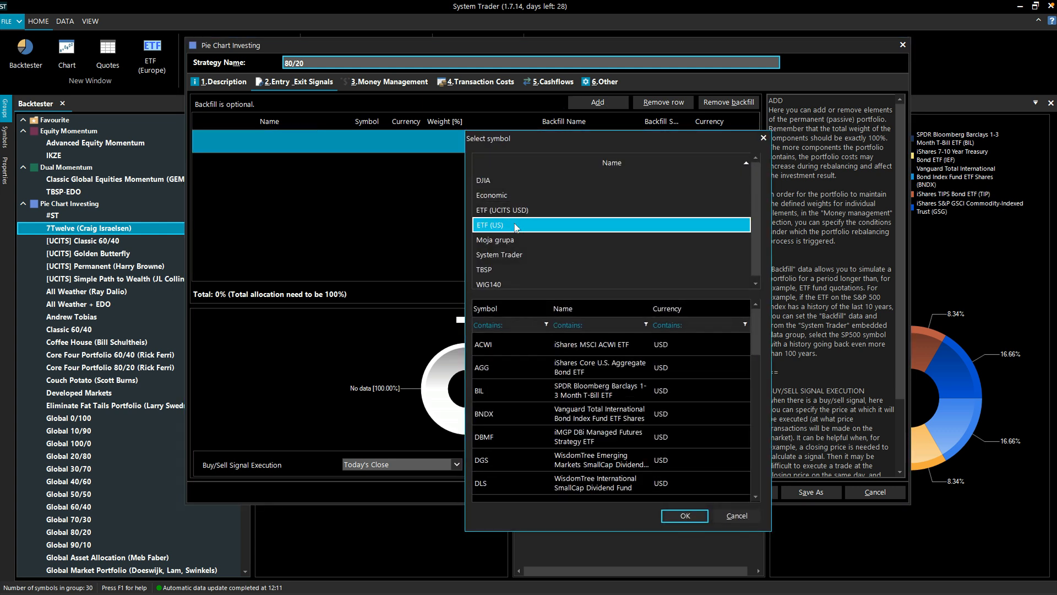
pyautogui.moveTo(756, 339); pyautogui.dragTo(765, 464)
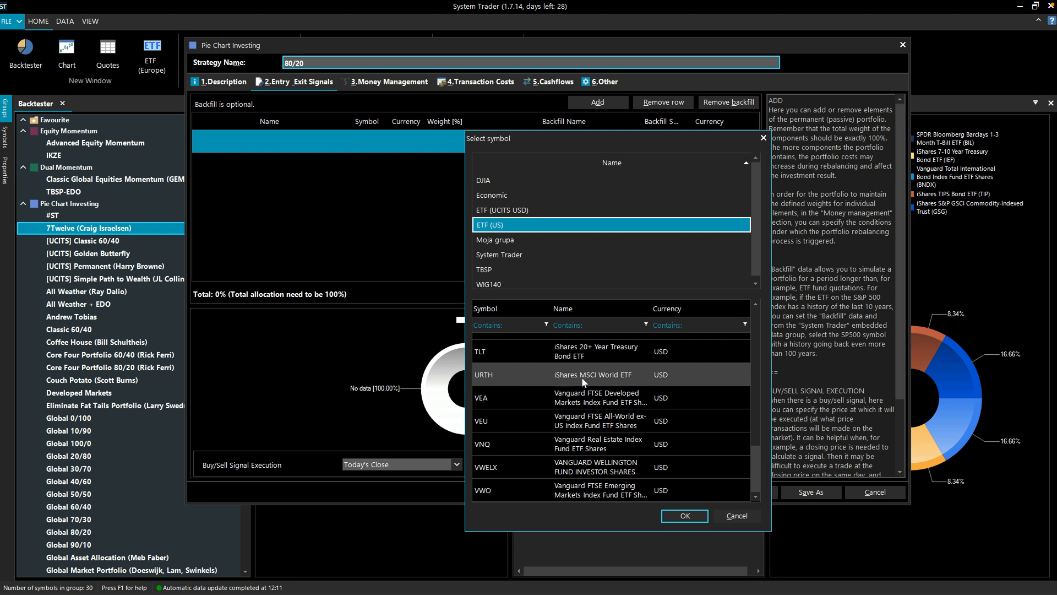
pyautogui.click(607, 383)
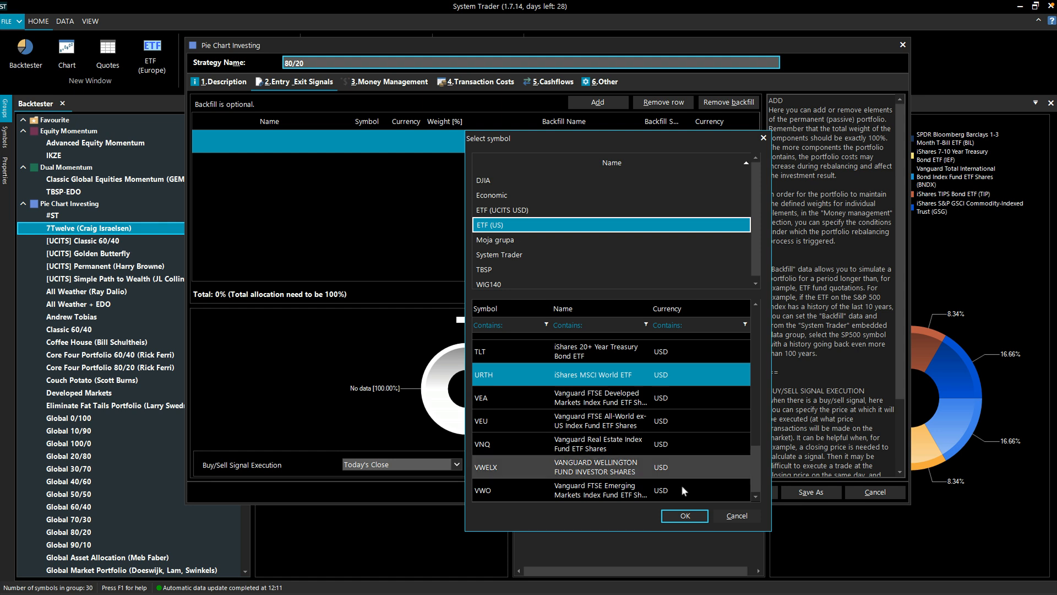
pyautogui.click(685, 515)
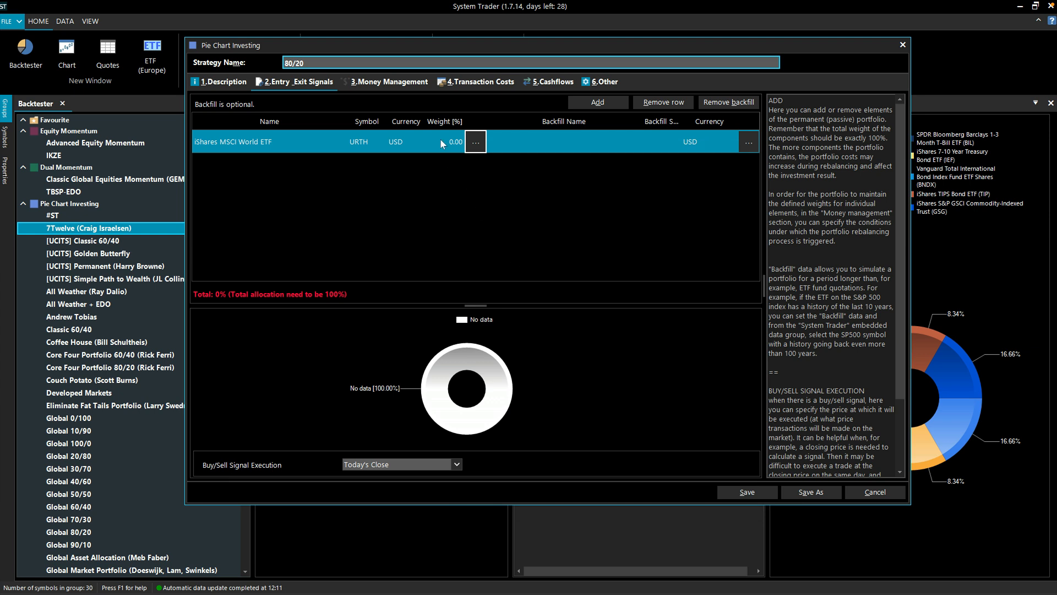
# - Set the portfolio weight of iShares MSCI World ETF to 70%
pyautogui.click(455, 143)
pyautogui.write('70')
pyautogui.press('Return')
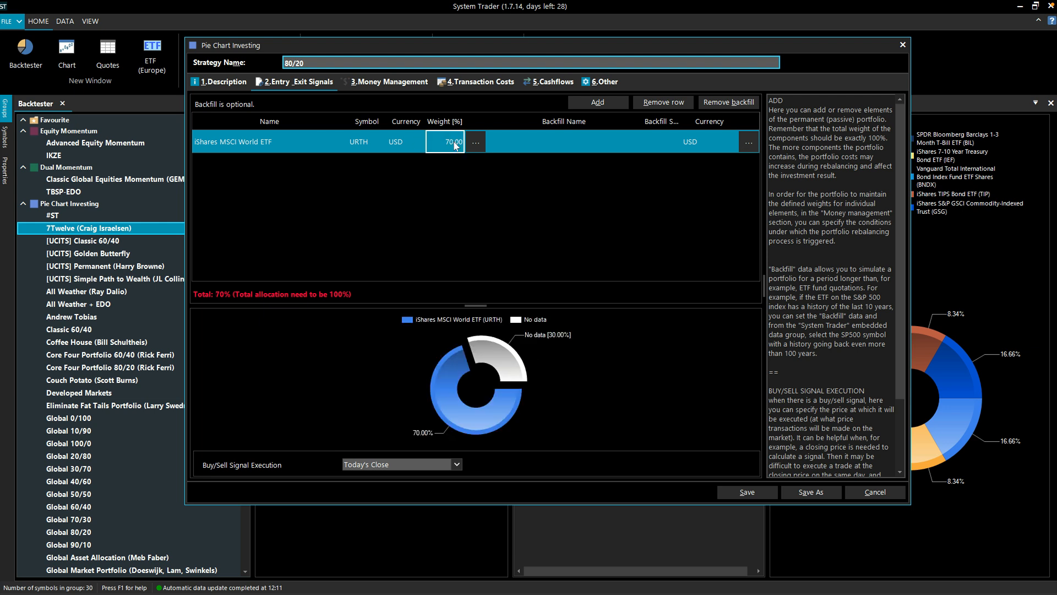
# - Add Vanguard FTSE Emerging Markets (VWO) from the ETF (US) group as the second component, filtering the names by "eme"
pyautogui.click(595, 102)
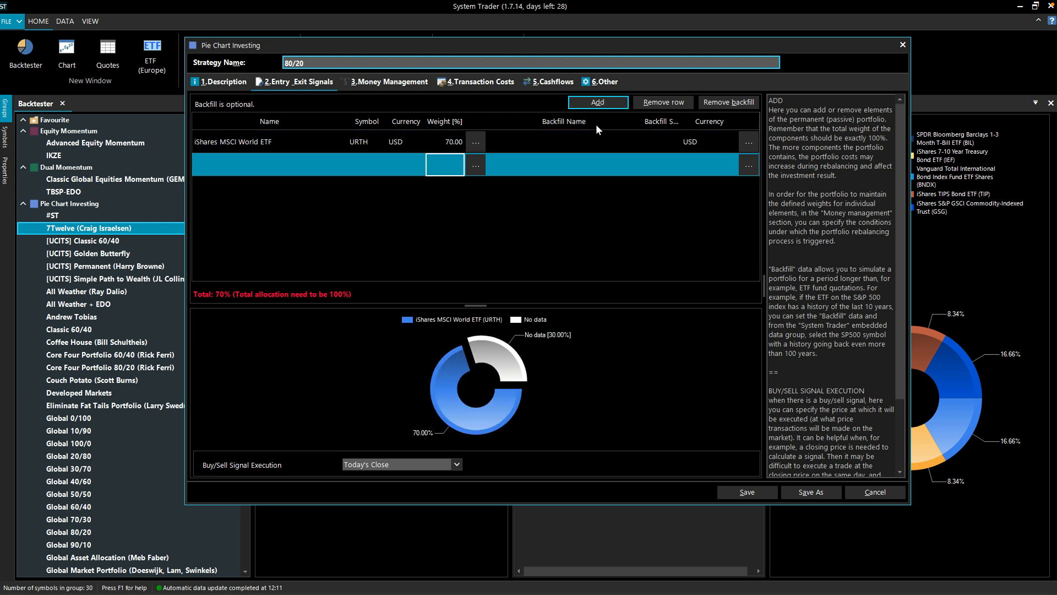
pyautogui.click(469, 172)
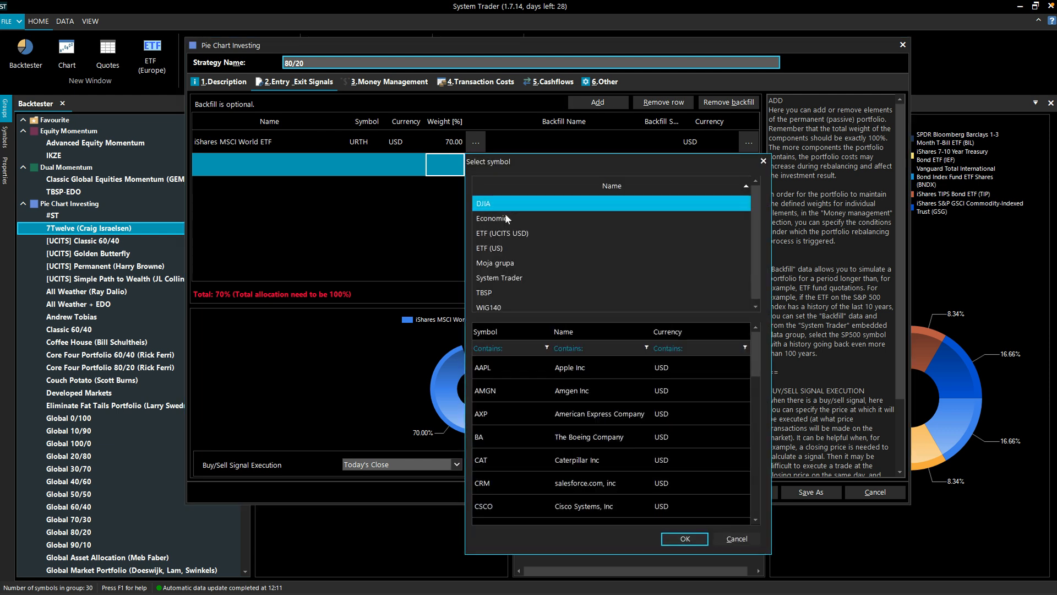
pyautogui.click(515, 250)
pyautogui.click(595, 347)
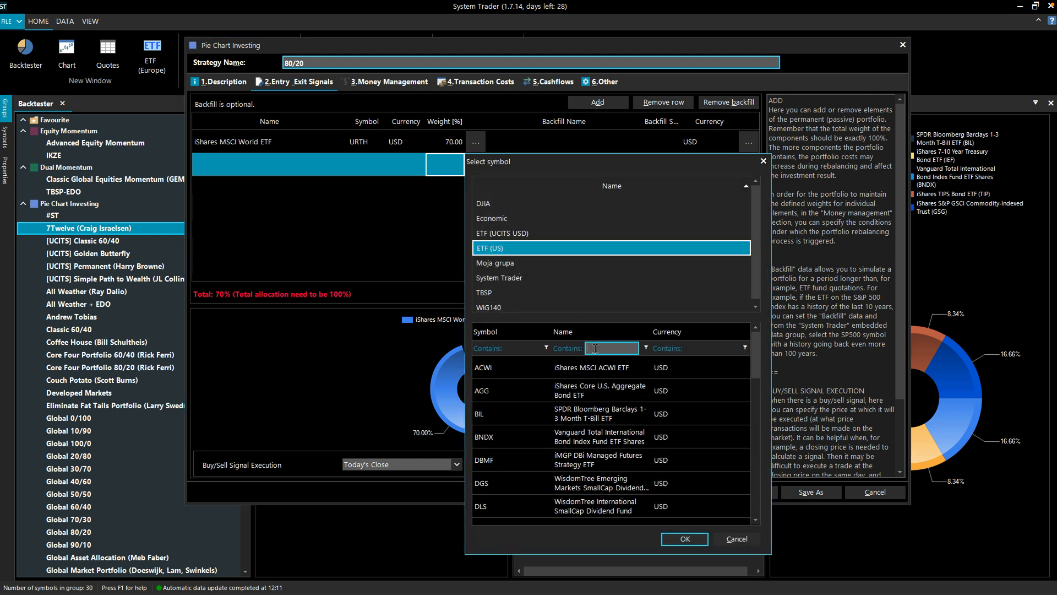
pyautogui.write('eme')
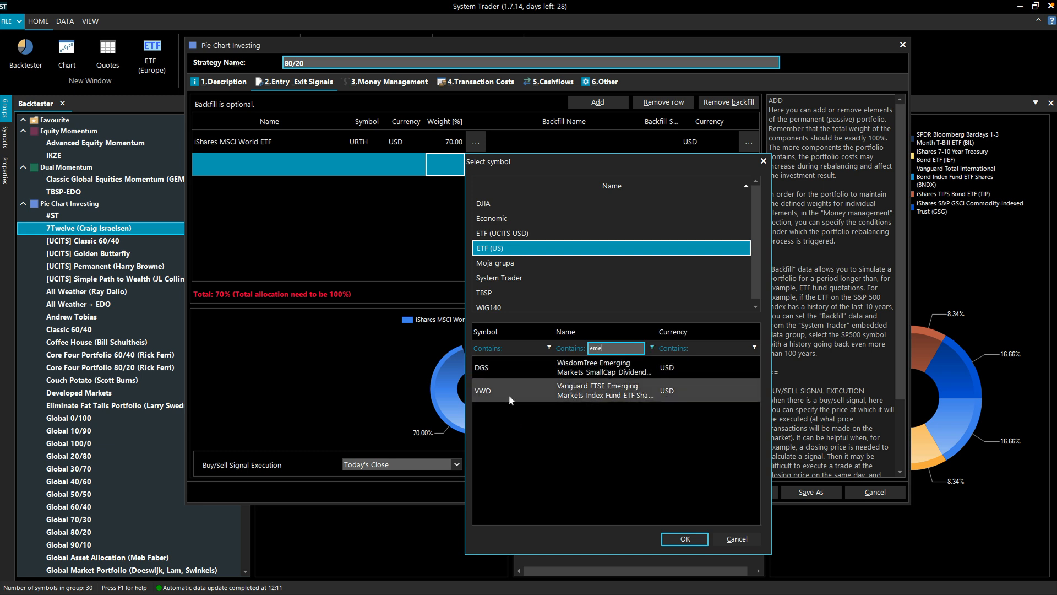
pyautogui.click(577, 401)
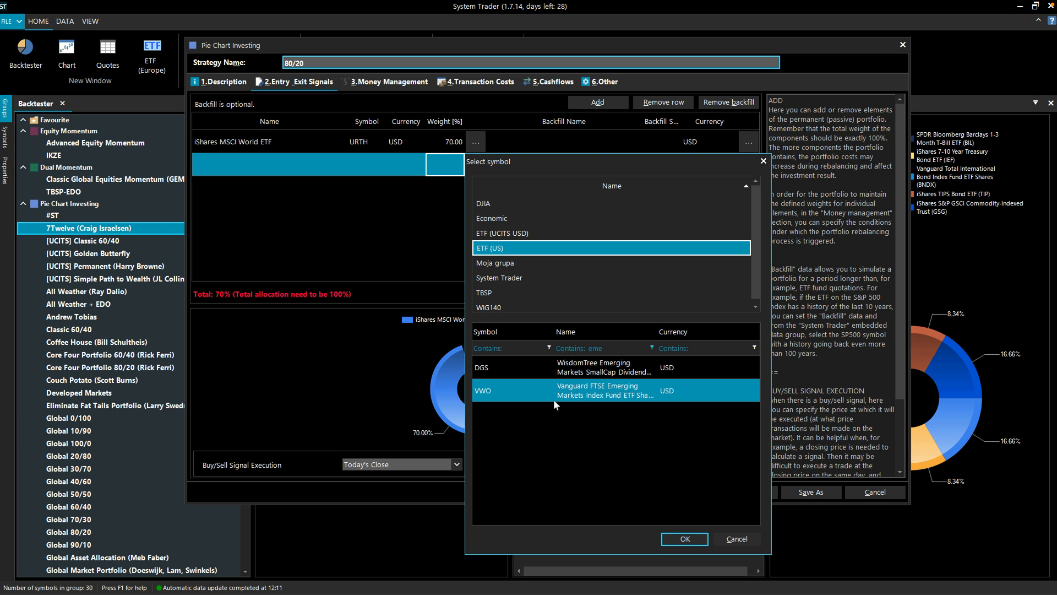
pyautogui.click(677, 538)
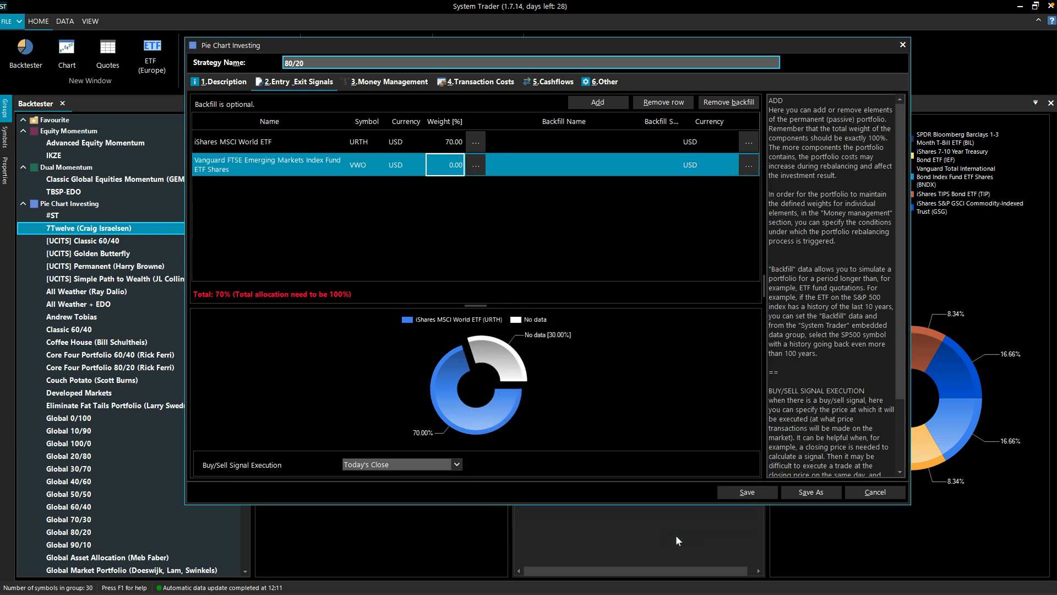
# - Set the portfolio weight of the Vanguard FTSE Emerging Markets fund to 10%
pyautogui.click(450, 166)
pyautogui.write('1')
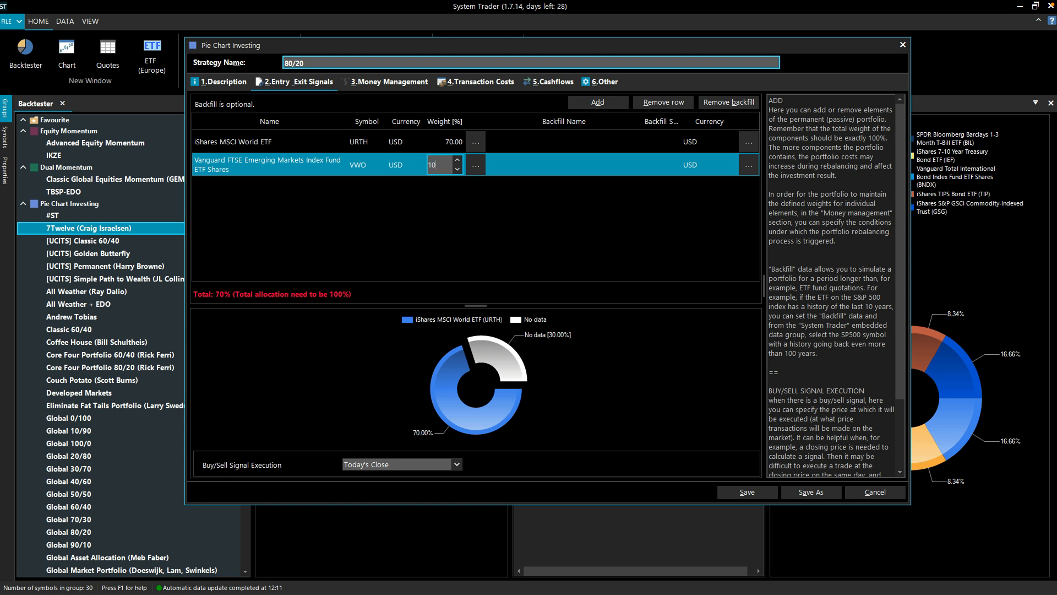
pyautogui.write('0')
pyautogui.press('Return')
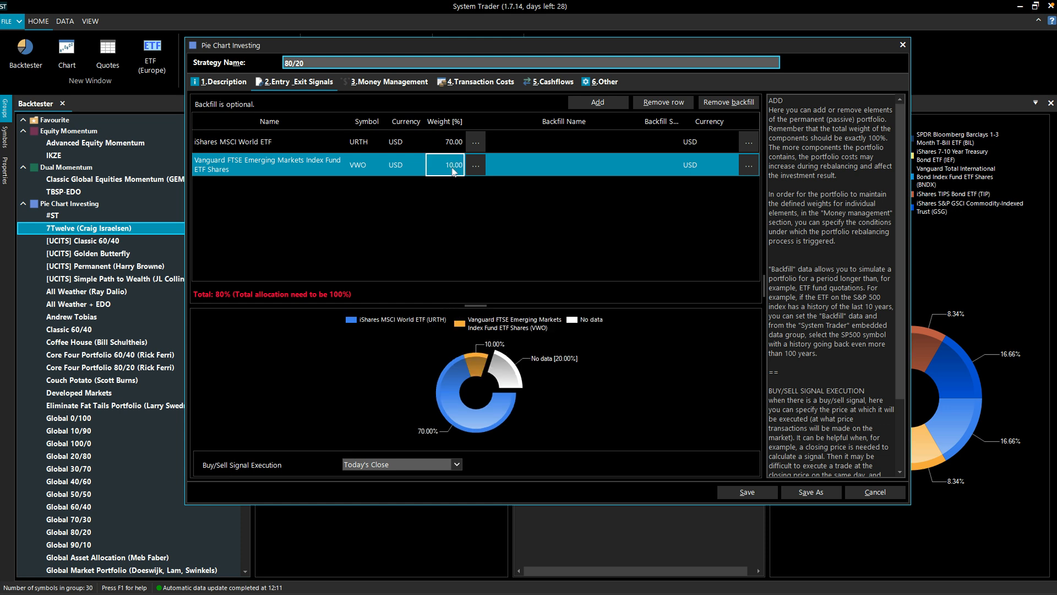
# - Add iShares 7-10 Year Treasury Bond ETF (IEF) from the ETF (US) group as the third component
pyautogui.click(602, 104)
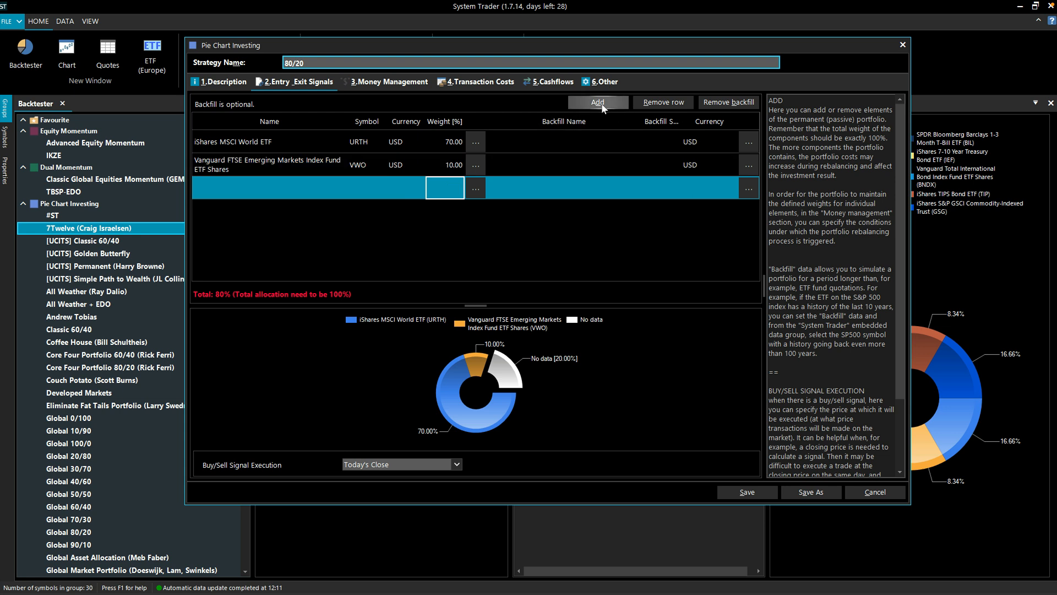
pyautogui.click(469, 189)
pyautogui.click(507, 269)
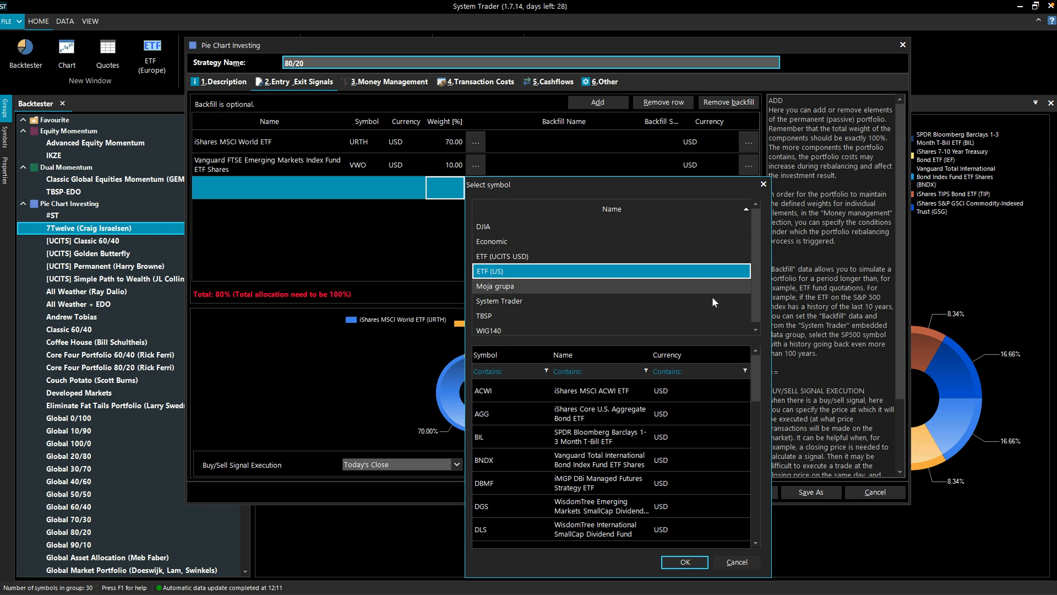
pyautogui.moveTo(755, 369); pyautogui.dragTo(749, 418)
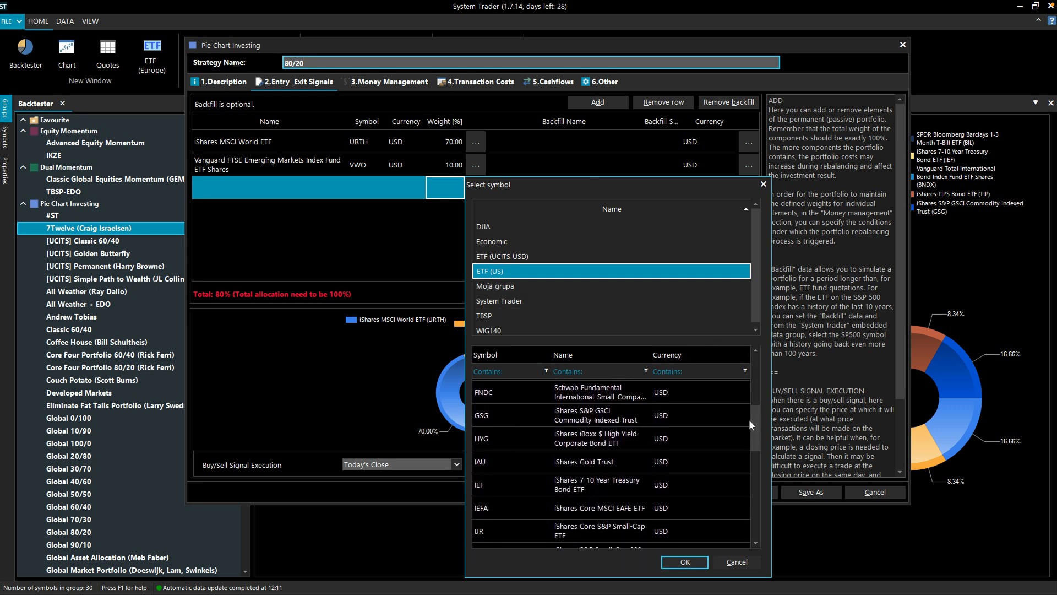
pyautogui.click(588, 490)
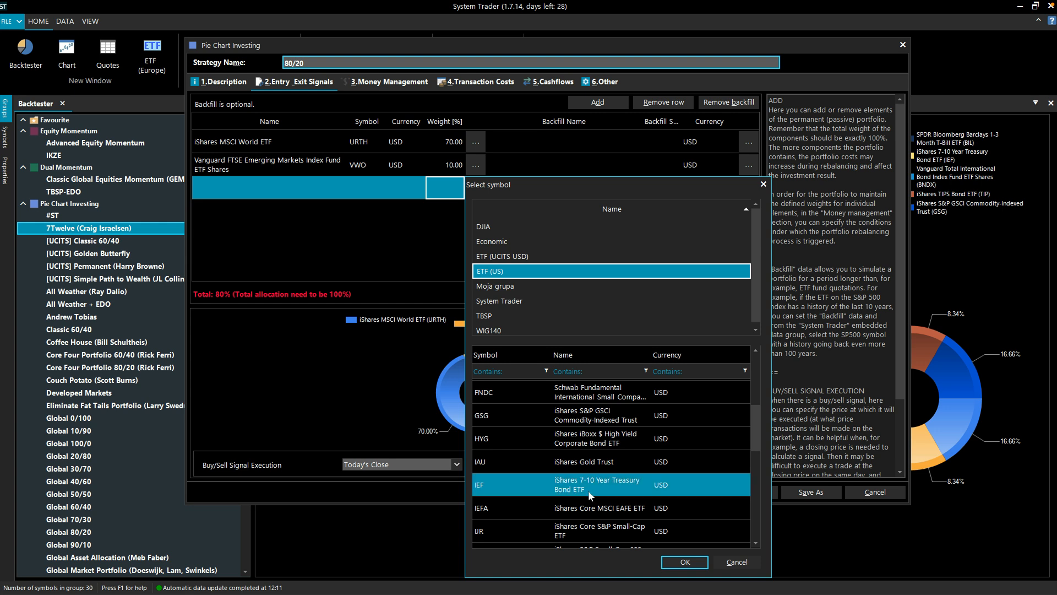
pyautogui.click(685, 563)
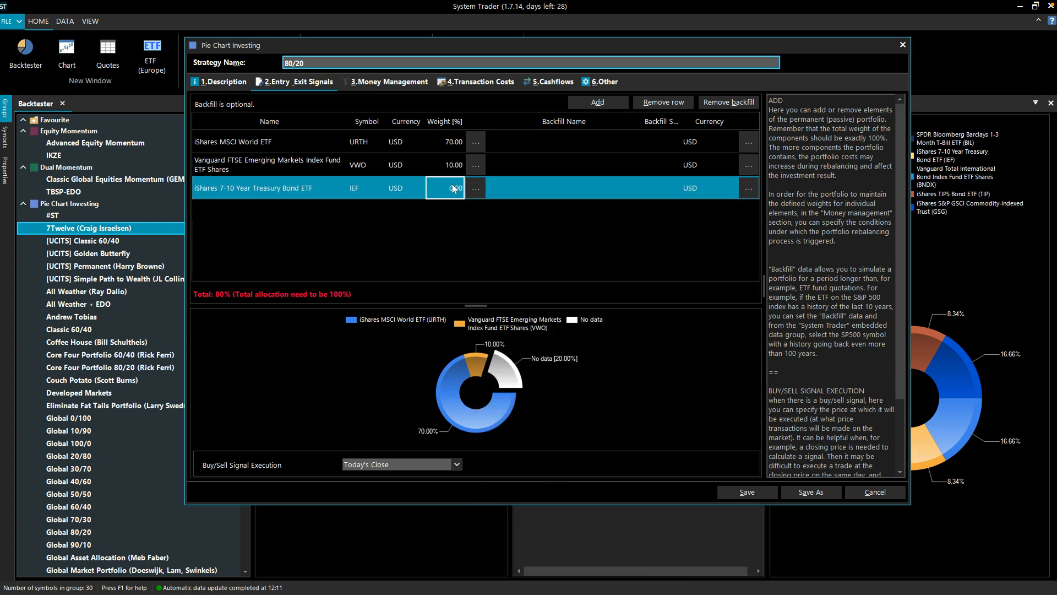
# - Set the portfolio weight of iShares 7-10 Year Treasury Bond ETF to 20%
pyautogui.write('1')
pyautogui.press('BackSpace')
pyautogui.write('20')
pyautogui.press('Return')
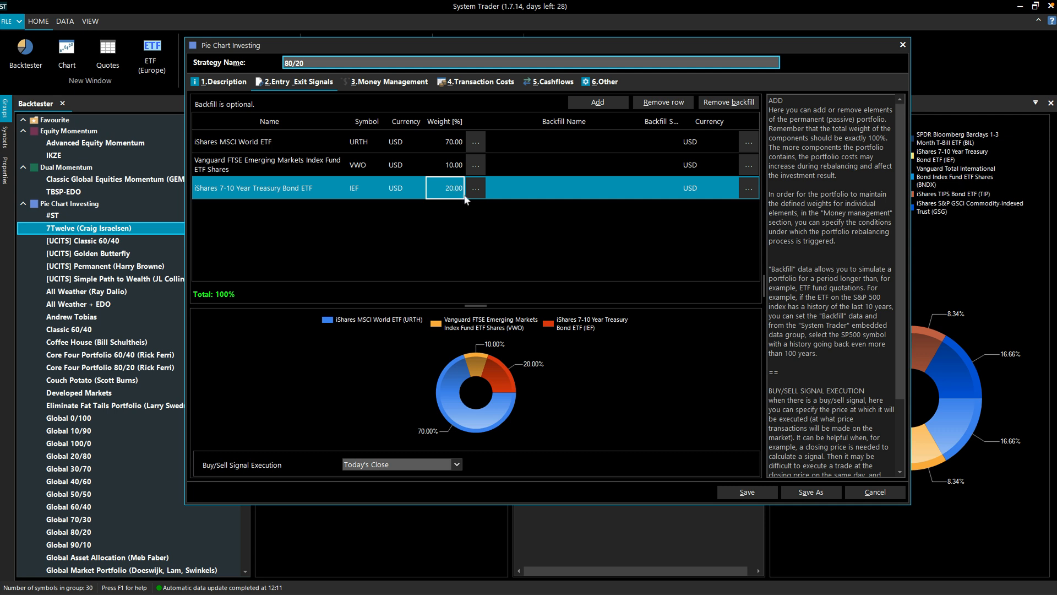
# - Assign World Stocks (Developed Countries) (TRWLDM) from the System Trader group as backfill data for iShares MSCI World ETF
pyautogui.click(745, 143)
pyautogui.click(745, 143)
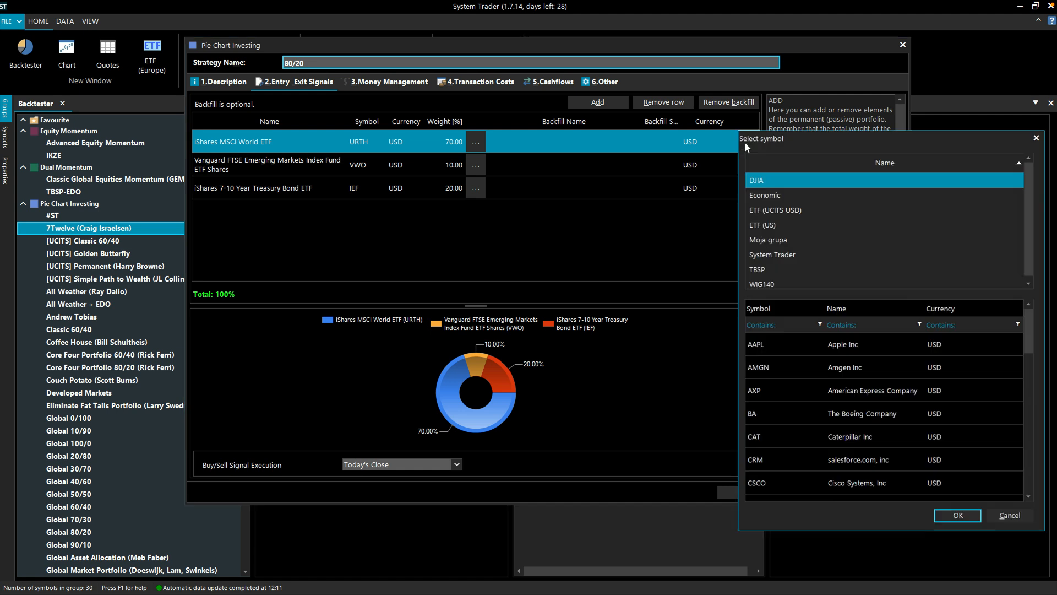
pyautogui.moveTo(821, 137); pyautogui.dragTo(613, 160)
pyautogui.click(589, 280)
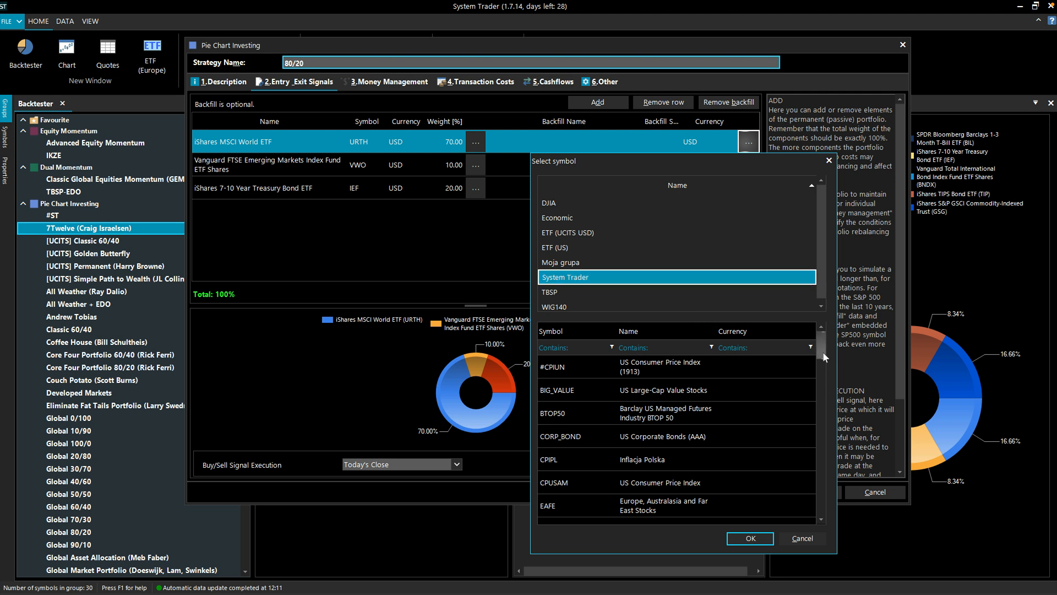
pyautogui.moveTo(823, 351); pyautogui.dragTo(824, 402)
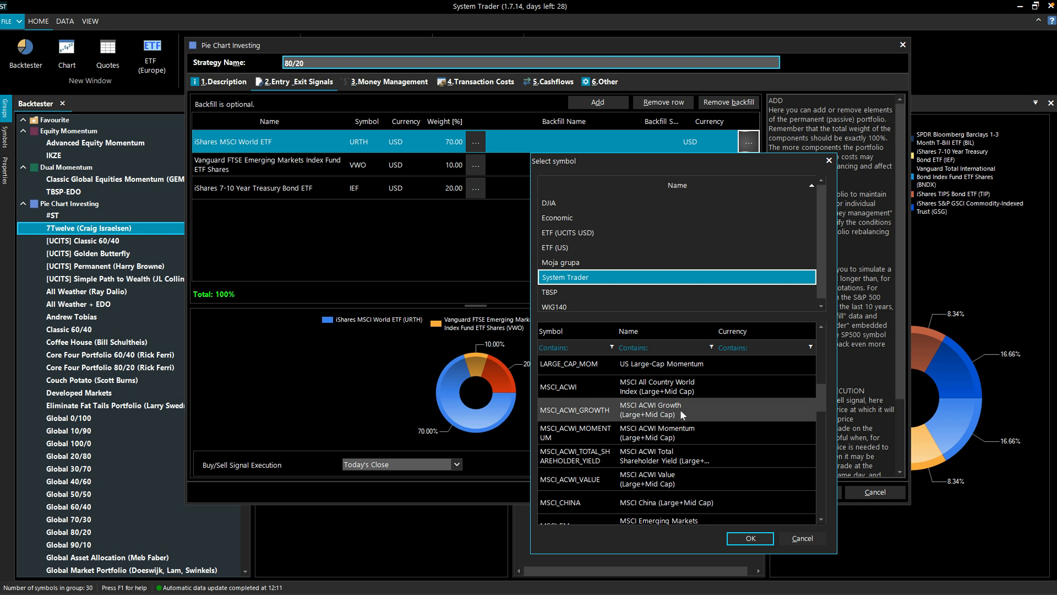
pyautogui.moveTo(825, 394); pyautogui.dragTo(831, 514)
pyautogui.click(686, 443)
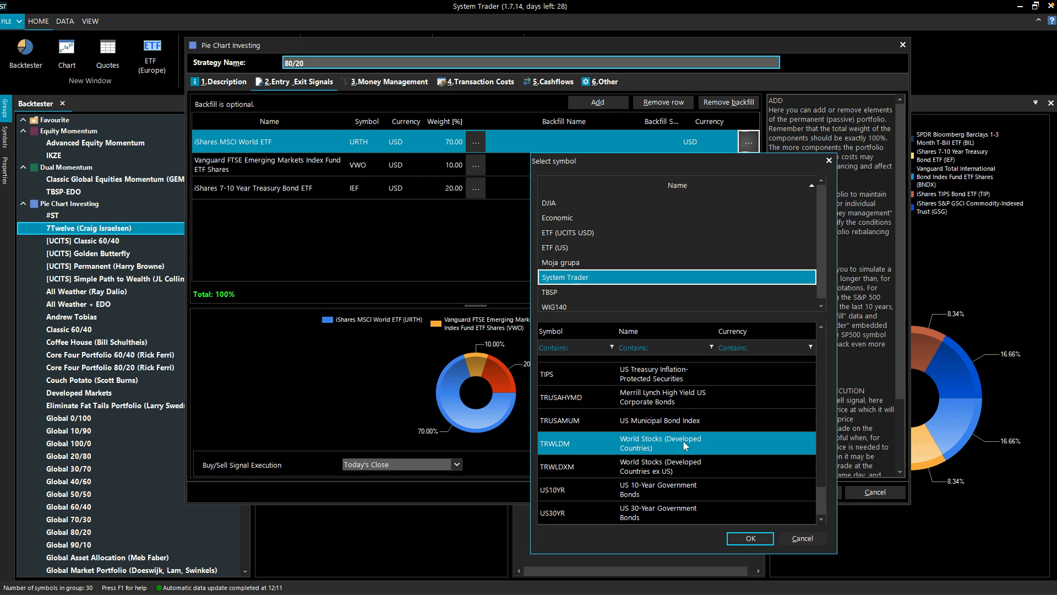
pyautogui.click(749, 538)
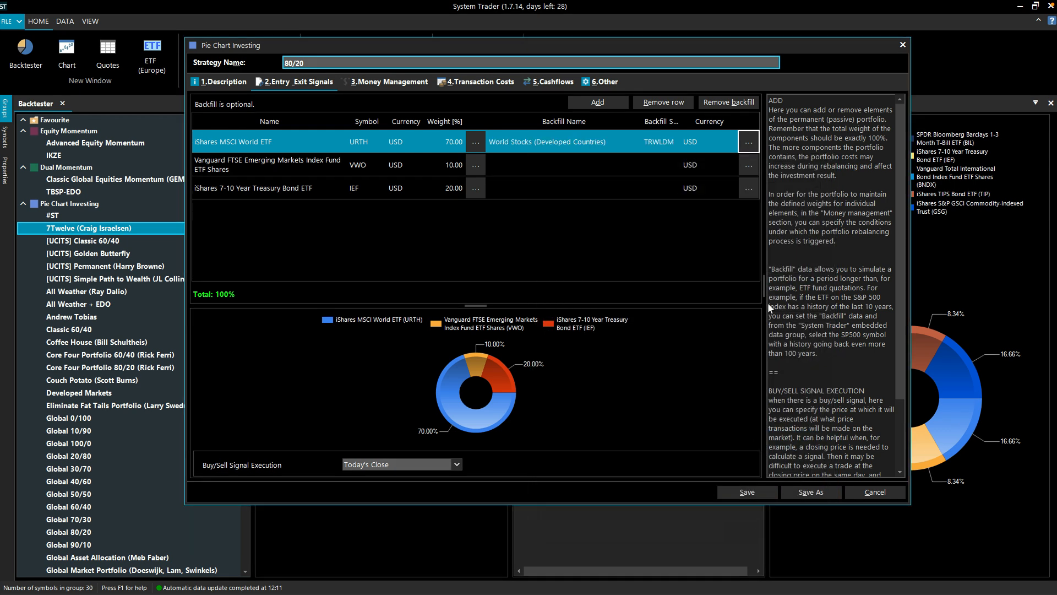
# - Assign Emerging Markets Stocks (EEM) from the System Trader group as backfill data for the VWO component
pyautogui.click(749, 165)
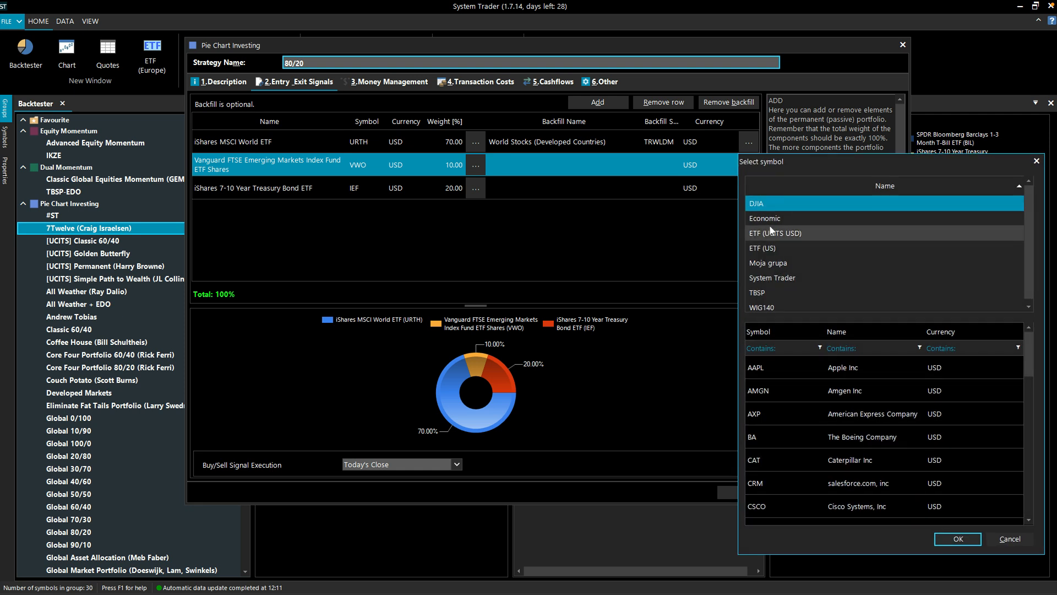
pyautogui.click(782, 278)
pyautogui.scroll(-3, 1030, 347)
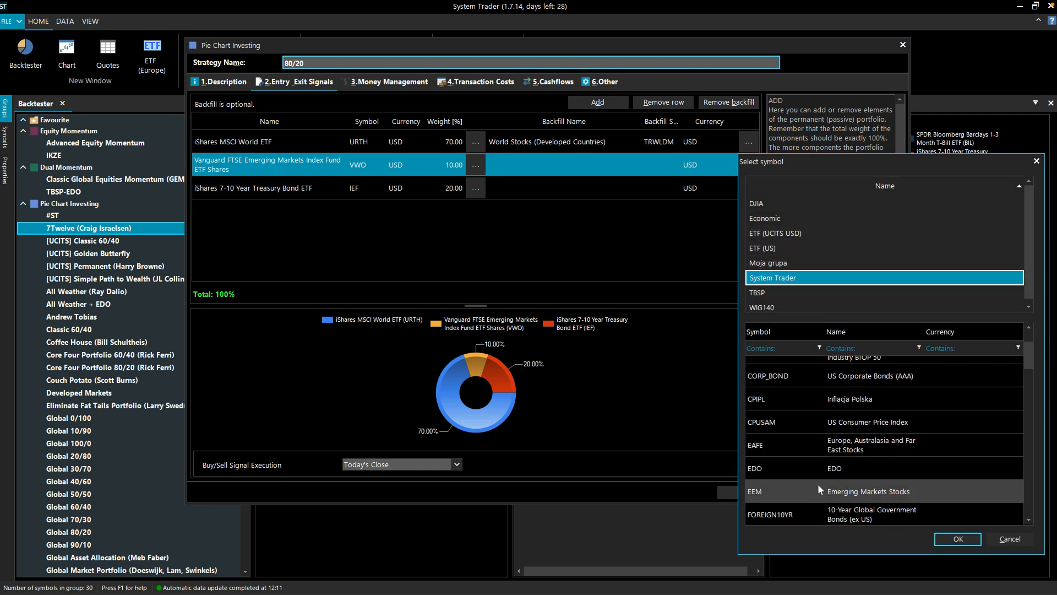
pyautogui.click(819, 488)
pyautogui.click(958, 539)
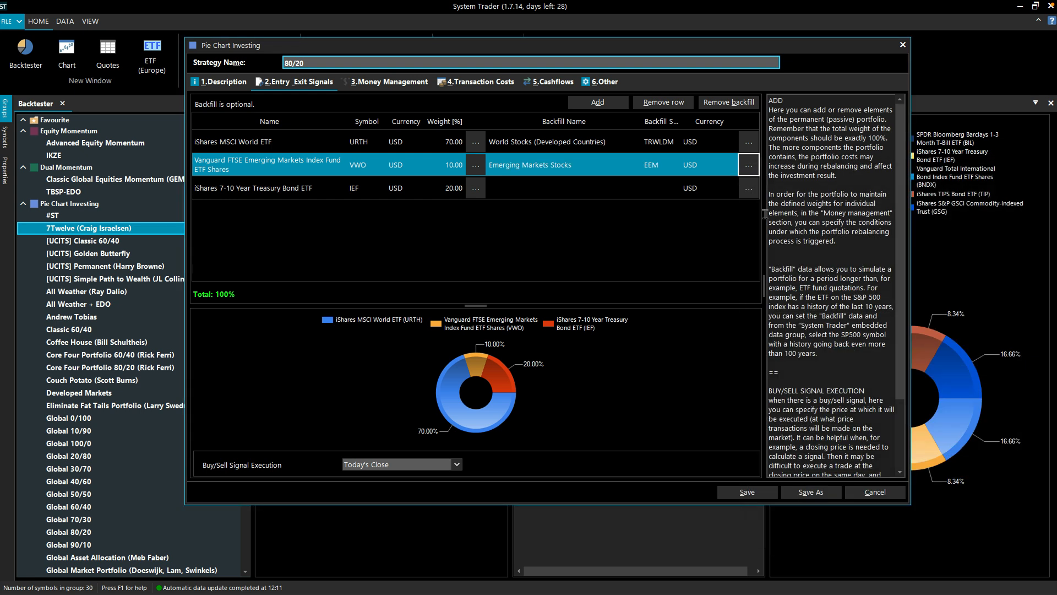
# - Assign US 10-Year Government Bonds (US10YR) from the System Trader group as backfill data for the IEF component
pyautogui.click(749, 187)
pyautogui.click(784, 300)
pyautogui.moveTo(1029, 379); pyautogui.dragTo(1043, 545)
pyautogui.click(897, 519)
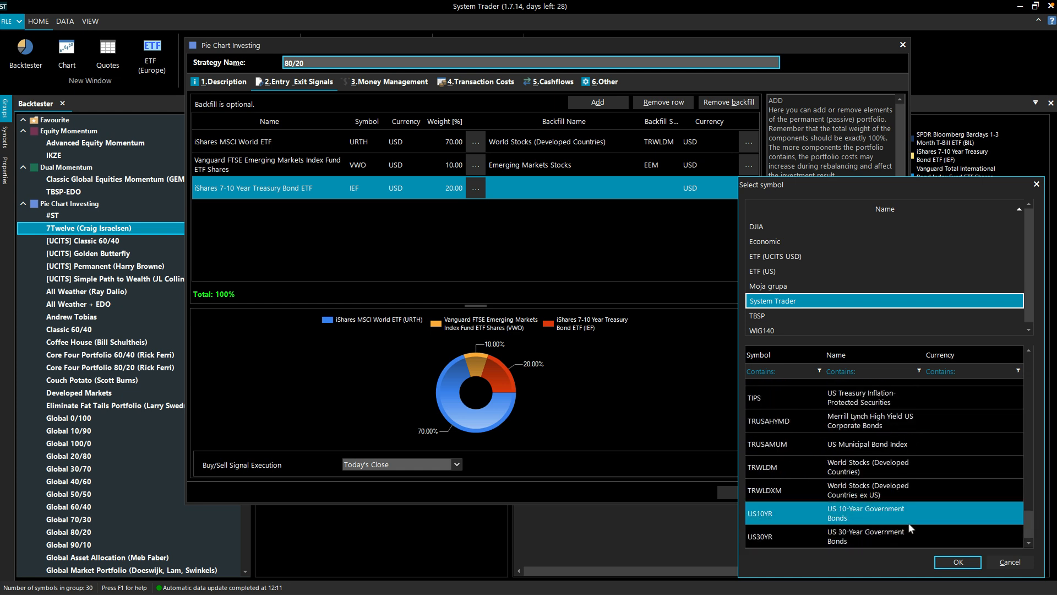
pyautogui.click(959, 562)
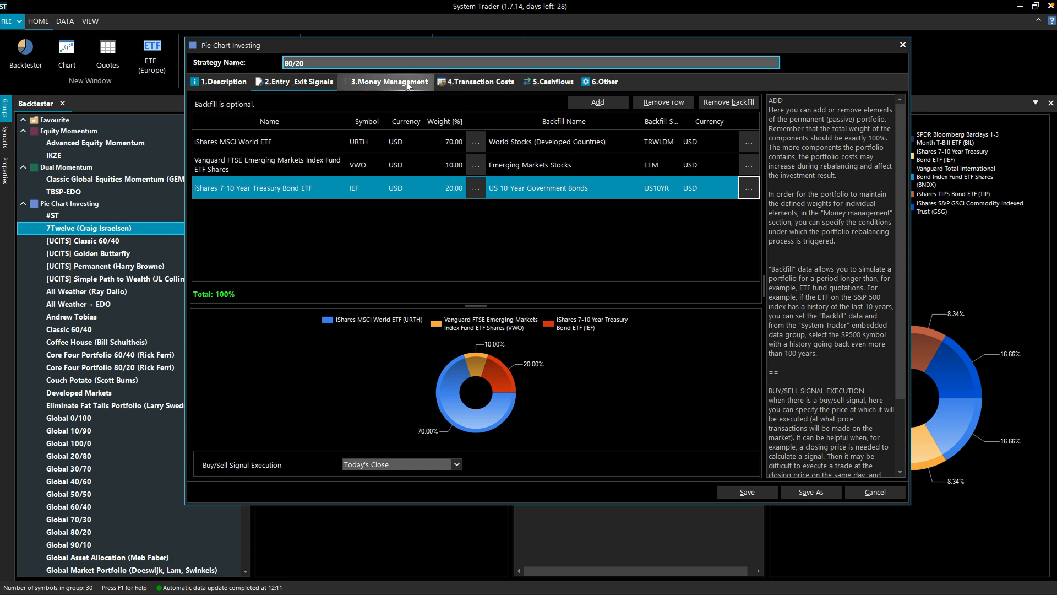
# - Set the strategy's starting capital to 10,000 in the money management settings
pyautogui.click(390, 82)
pyautogui.click(384, 144)
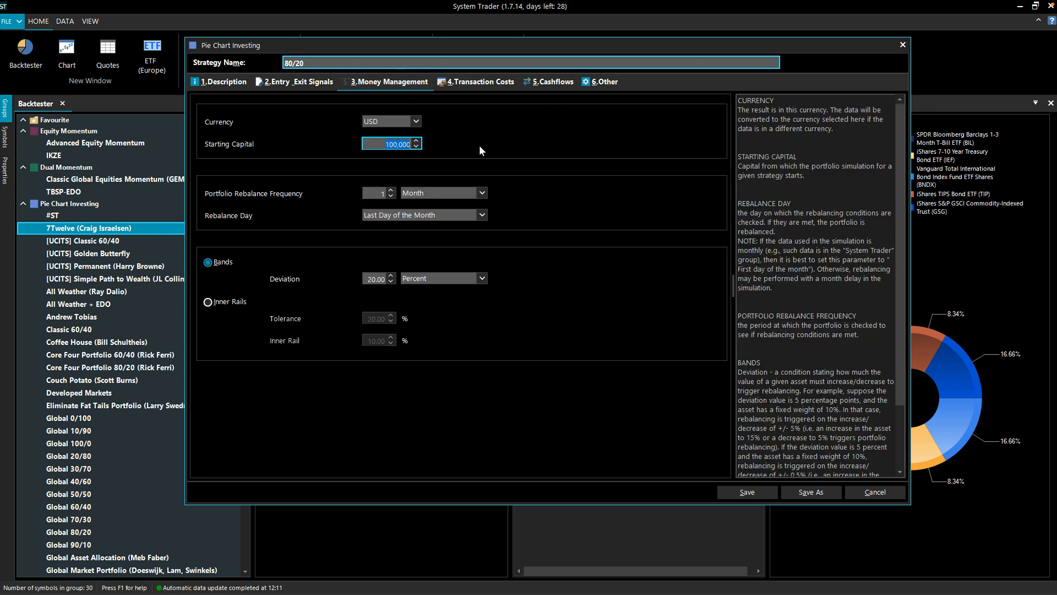
pyautogui.write('10000')
# - Set the cashflows to Contribution with the Rebalancing variant, an amount of 1000, and deposits increased by inflation
pyautogui.click(552, 81)
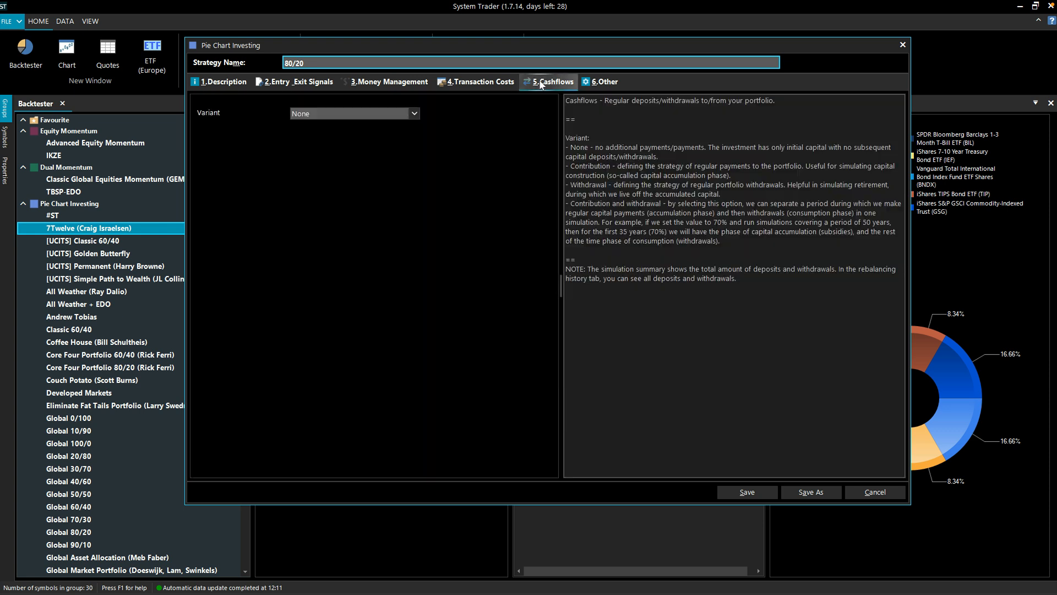
pyautogui.click(349, 112)
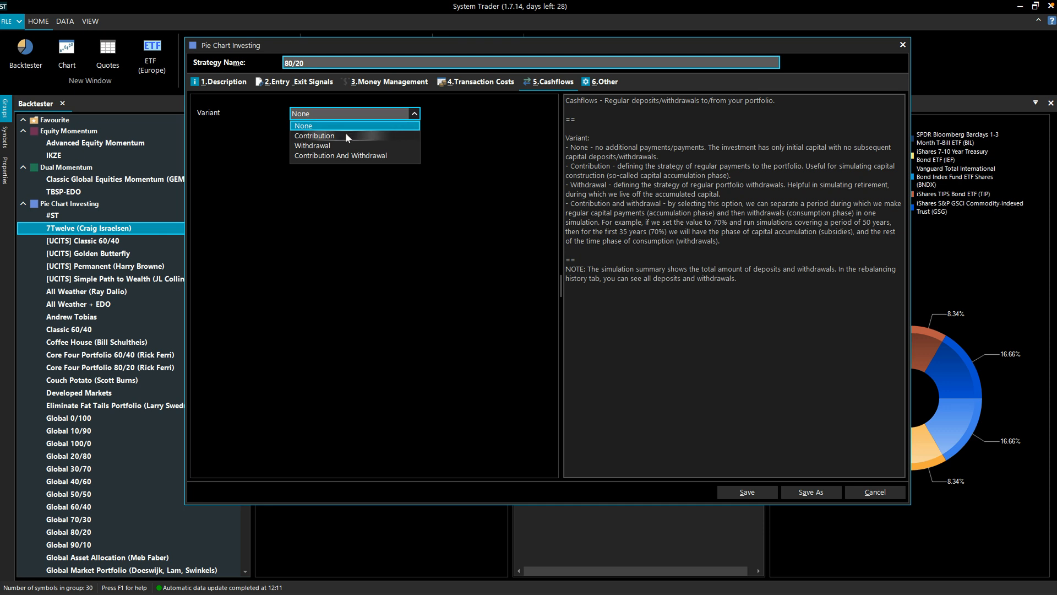
pyautogui.click(349, 135)
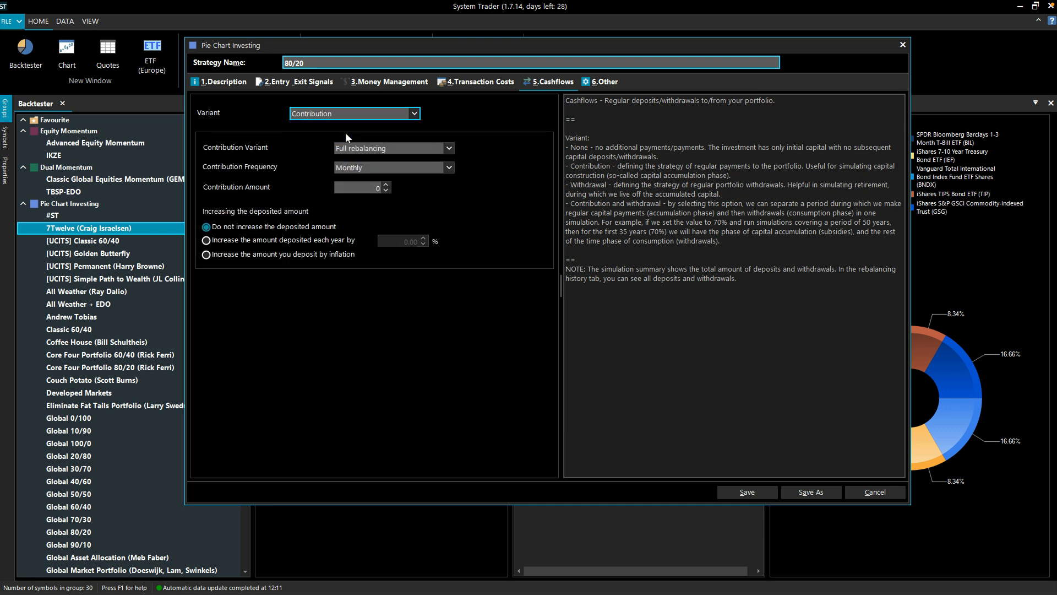
pyautogui.click(448, 149)
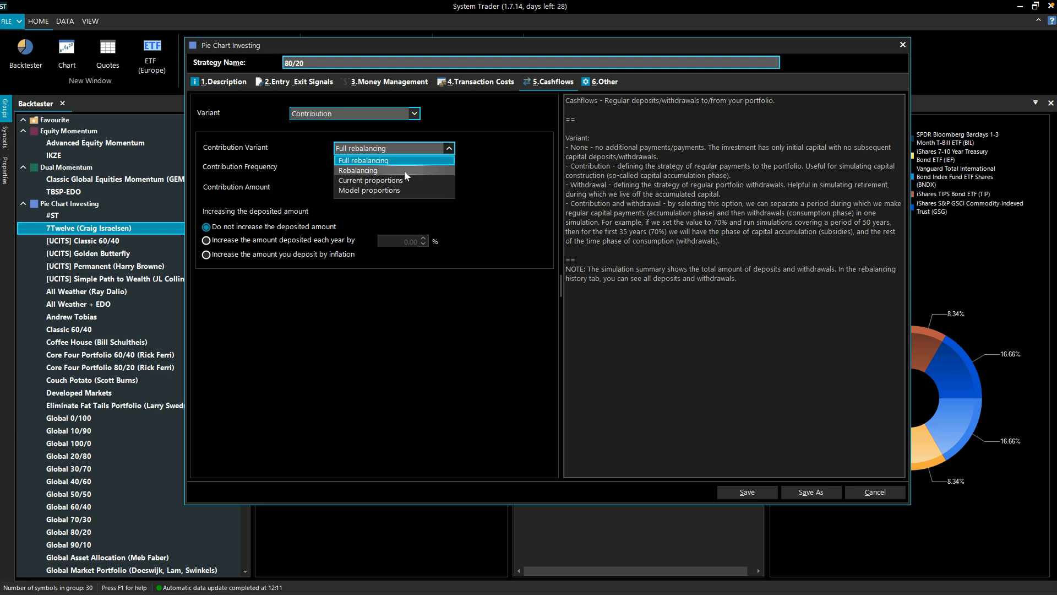
pyautogui.click(406, 171)
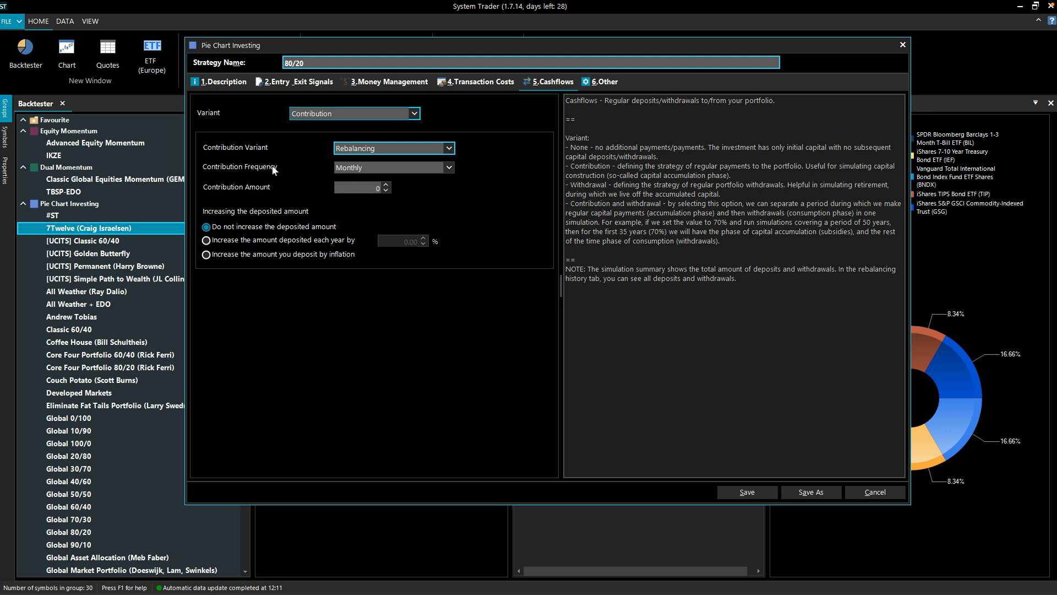
pyautogui.click(347, 188)
pyautogui.write('1000')
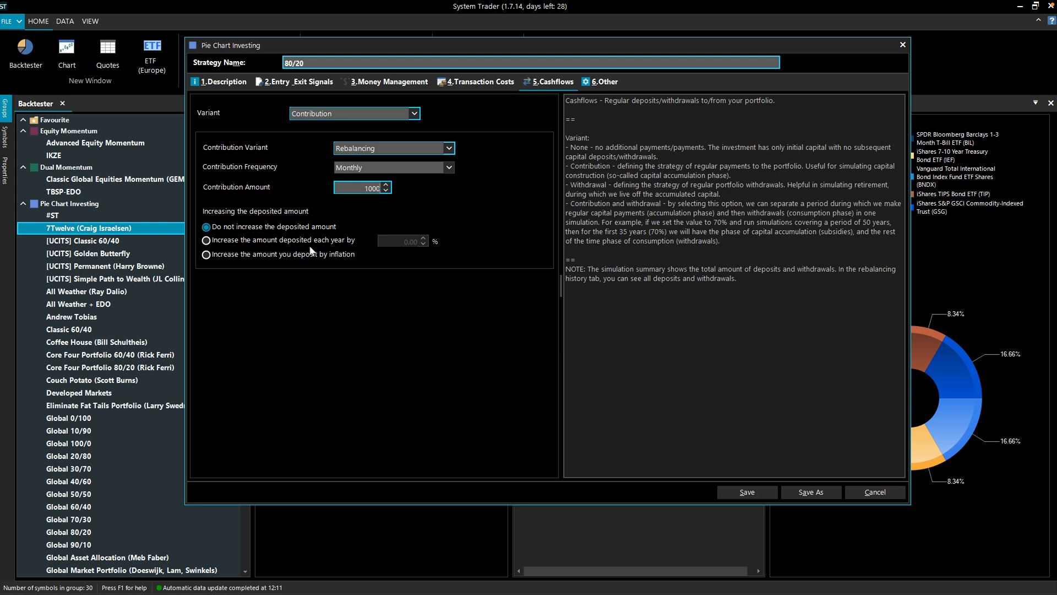
pyautogui.click(280, 255)
# - Assign US Consumer Price Index (1913) (#CPIUN) from the System Trader group as the inflation data and save the strategy
pyautogui.click(606, 82)
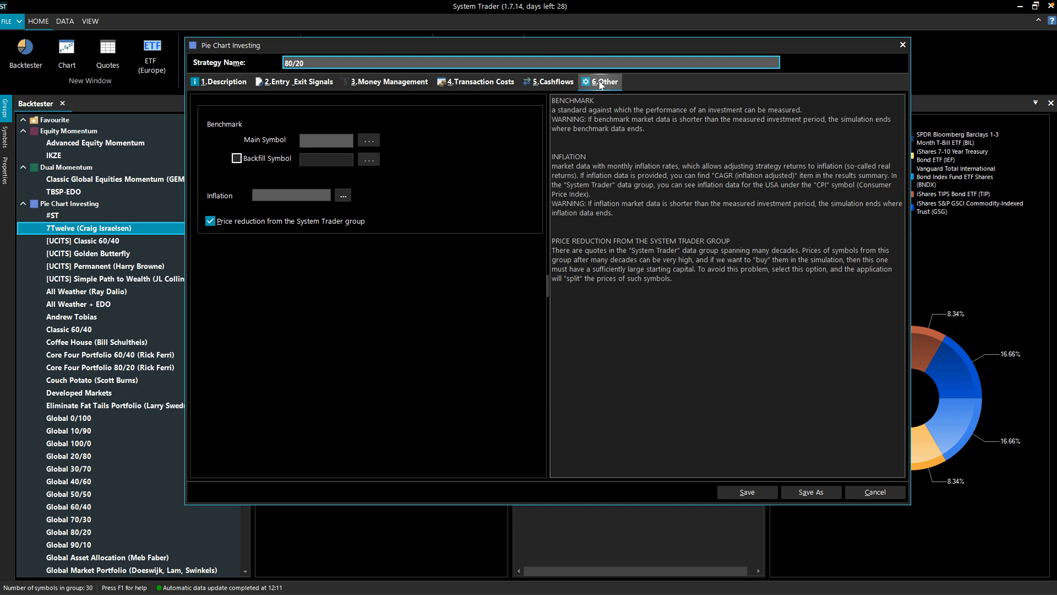
pyautogui.click(343, 195)
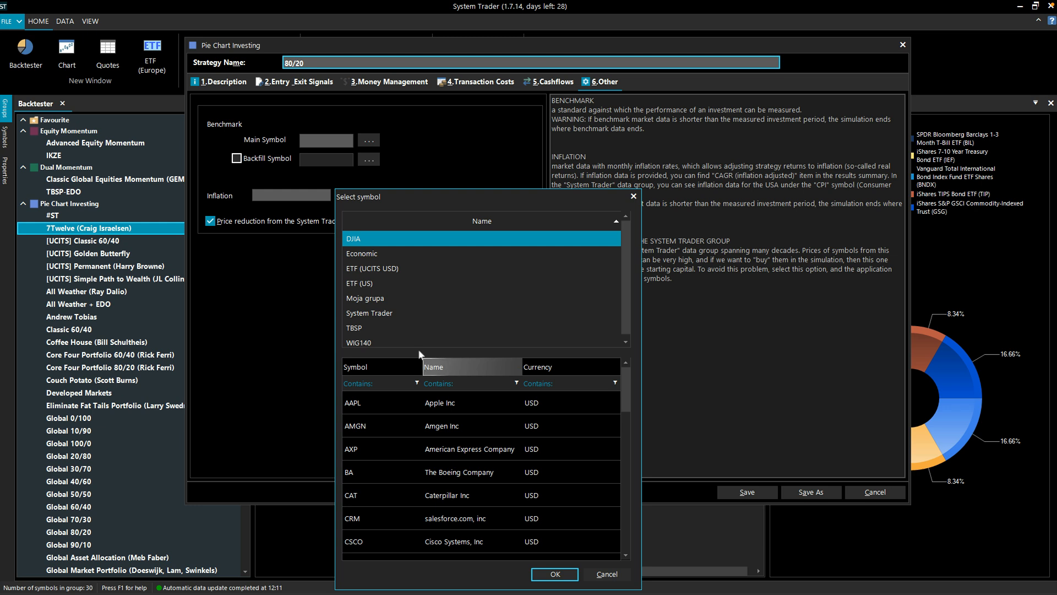
pyautogui.click(435, 312)
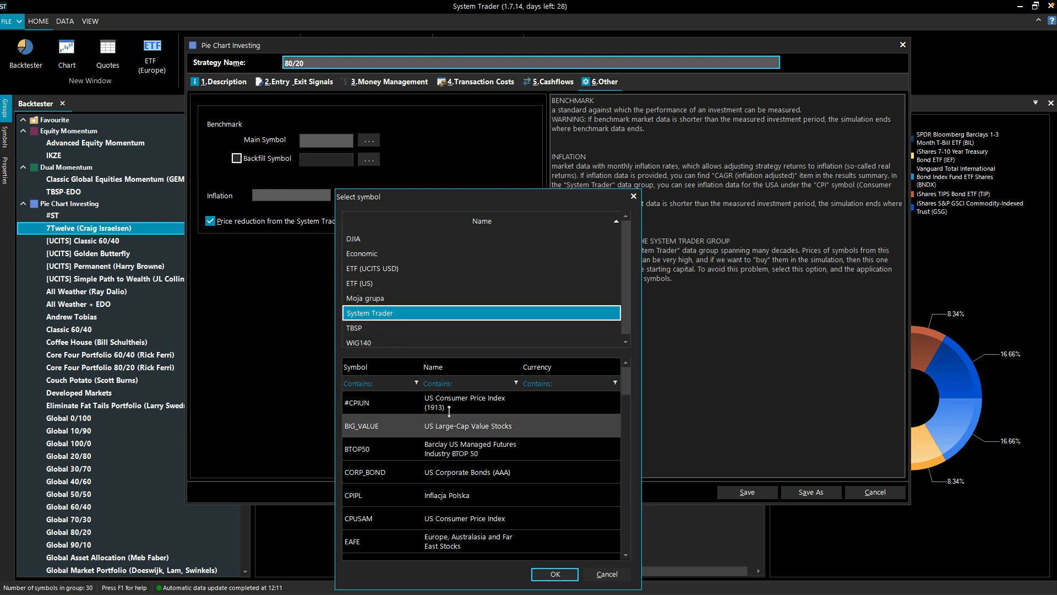
pyautogui.click(487, 404)
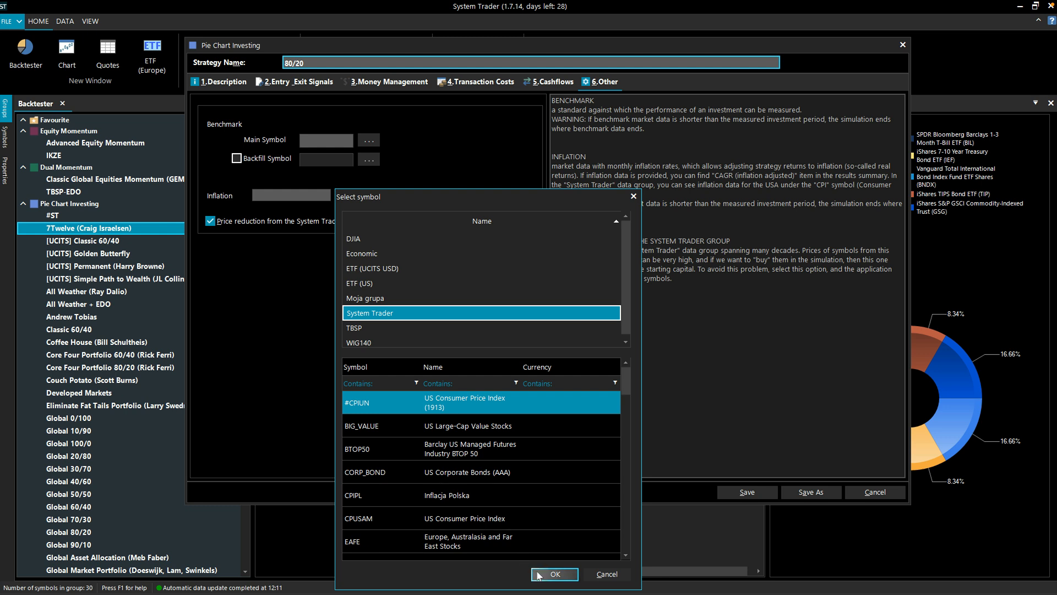
pyautogui.click(554, 574)
pyautogui.click(746, 491)
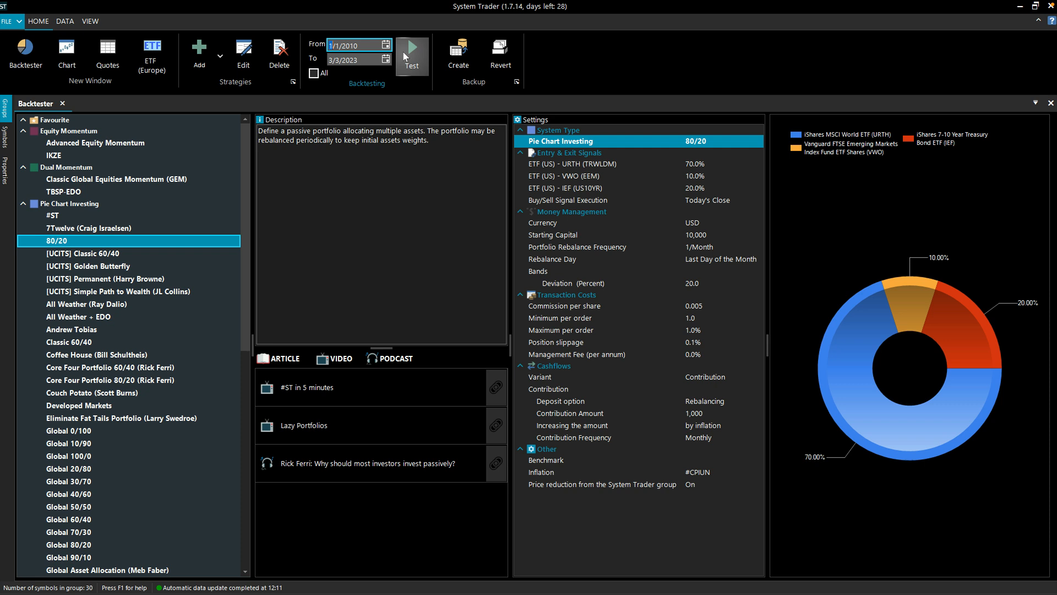
# - Backtest the 80/20 strategy from 12/31/1981 to 12/31/2021 and review the results summary down to the sum of payments
pyautogui.write('12/')
pyautogui.write('31/')
pyautogui.write('1981')
pyautogui.press('Tab')
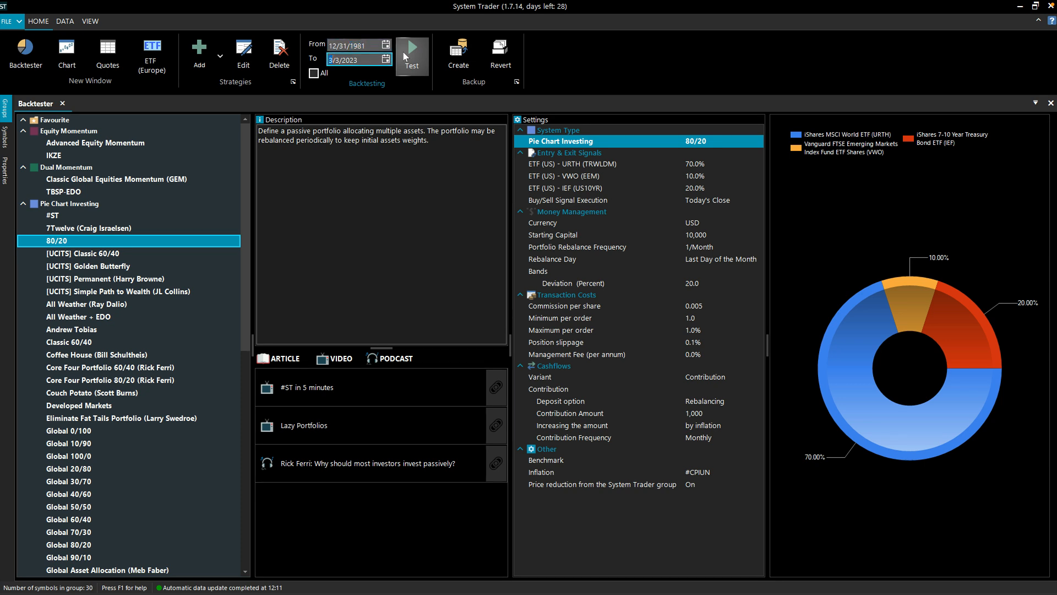
pyautogui.write('1231')
pyautogui.click(403, 53)
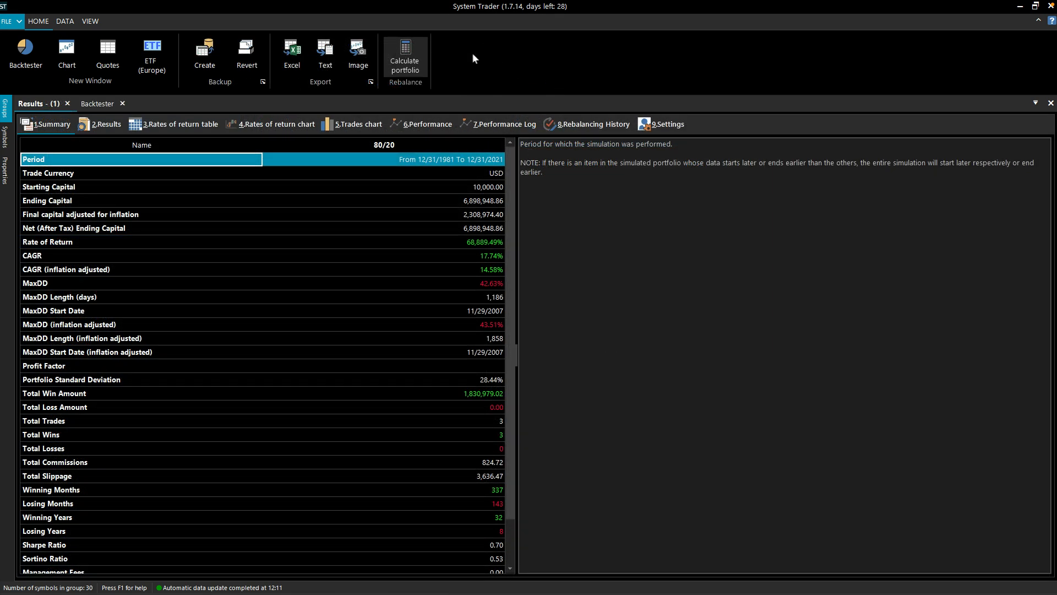
pyautogui.moveTo(513, 175); pyautogui.dragTo(511, 137)
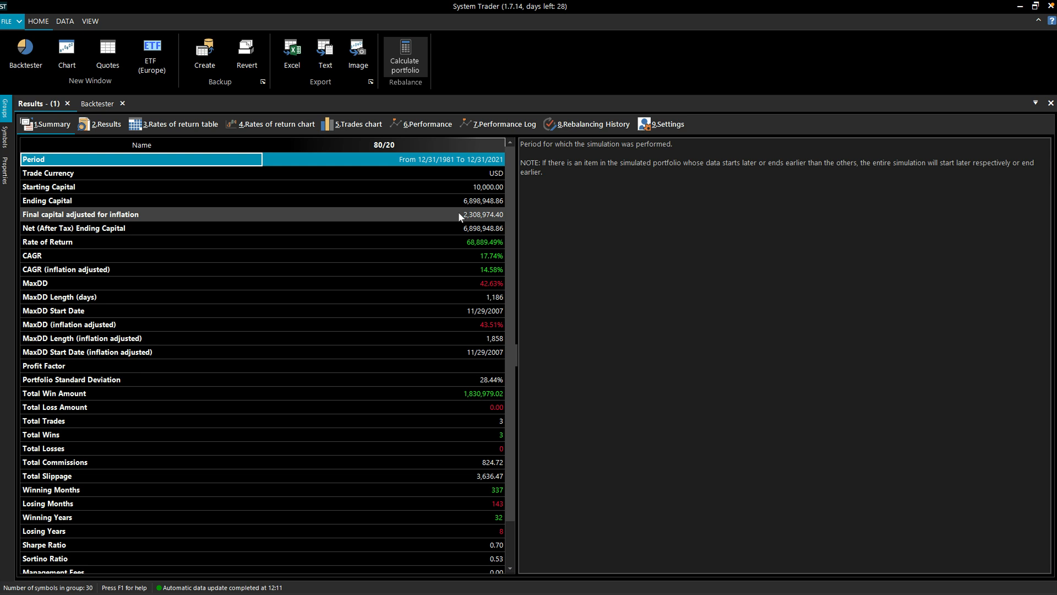
pyautogui.scroll(-3, 517, 325)
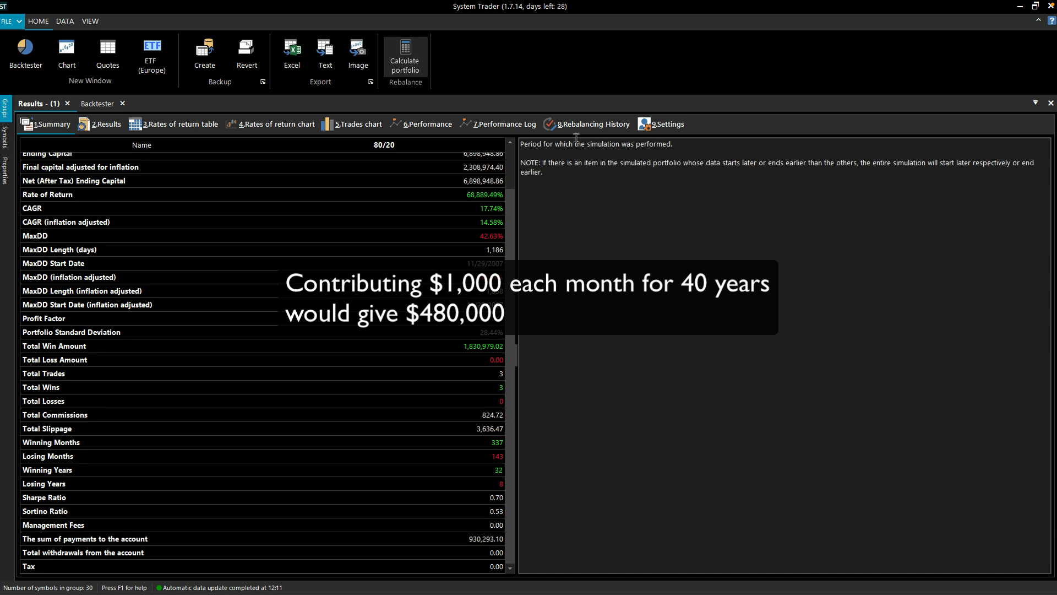
# - Examine the contribution amounts in the rebalancing history for 1/31/1982, 9/30/1983, 11/30/2002, 11/30/2021 and 12/31/2021
pyautogui.click(559, 131)
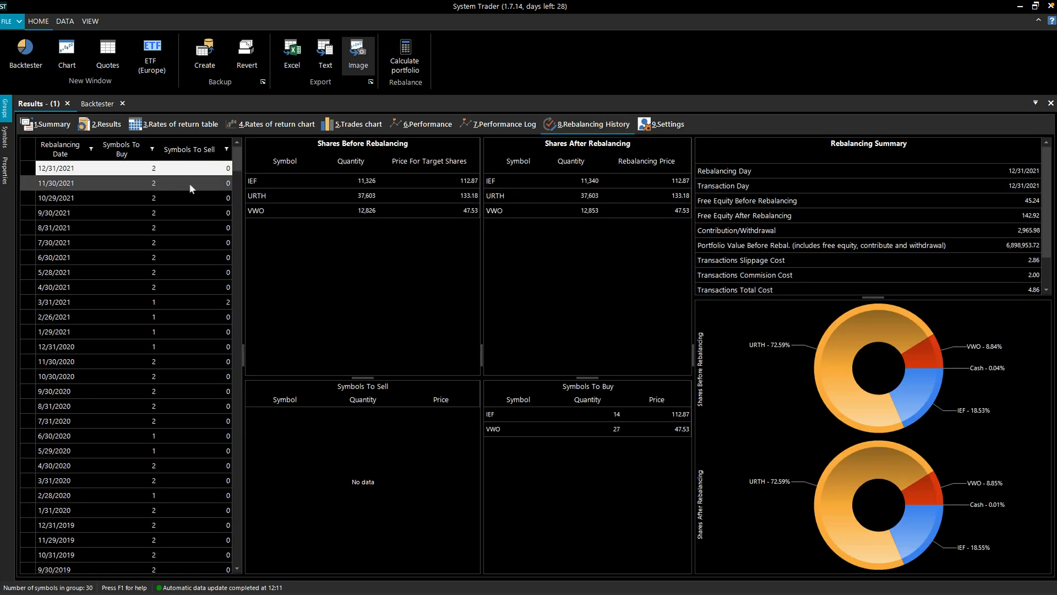
pyautogui.scroll(-10, 226, 256)
pyautogui.scroll(-20, 226, 256)
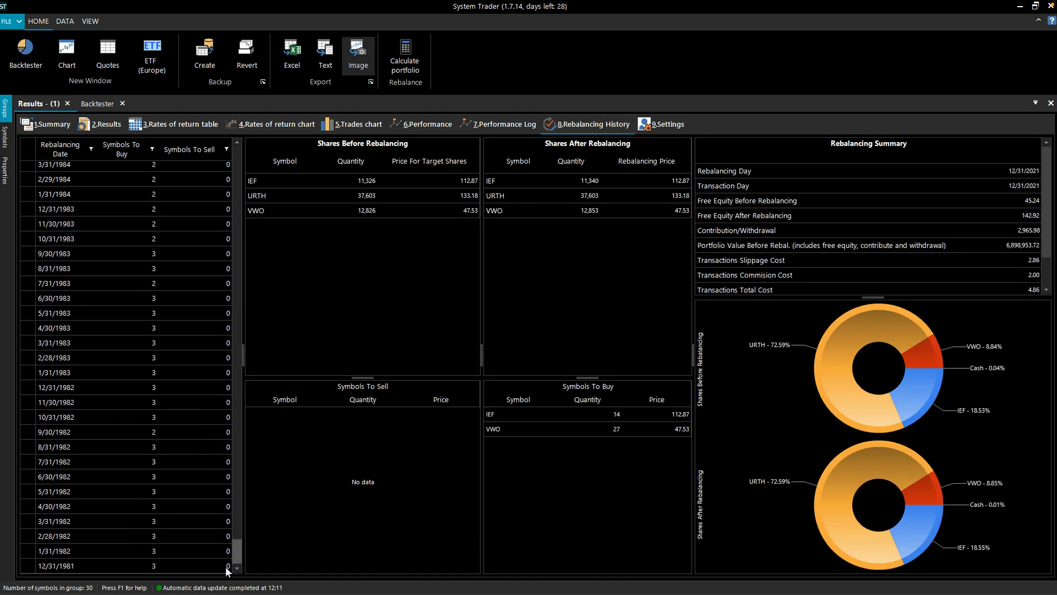
pyautogui.click(108, 548)
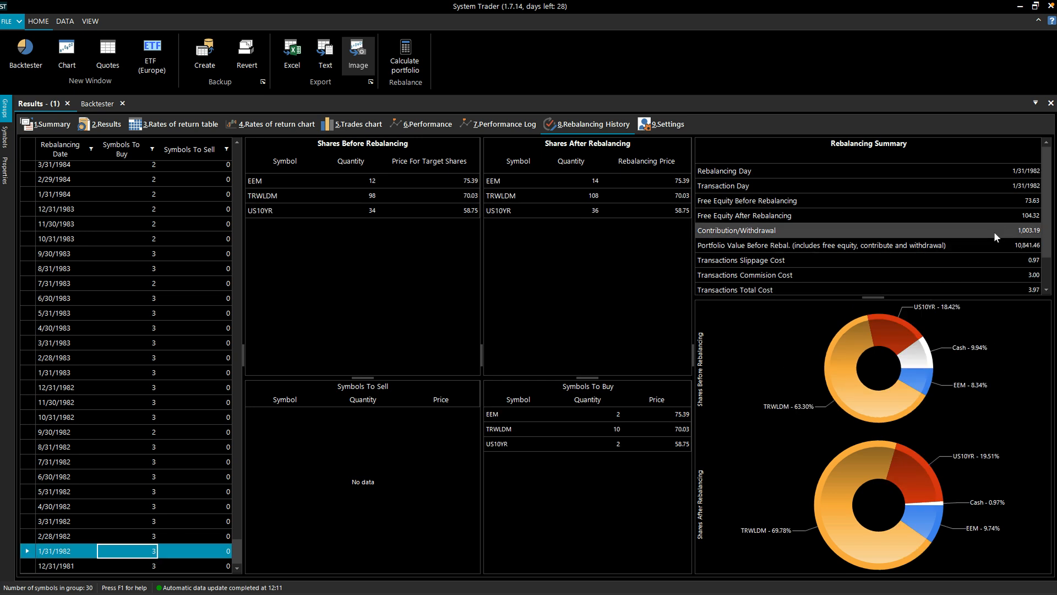
pyautogui.click(115, 261)
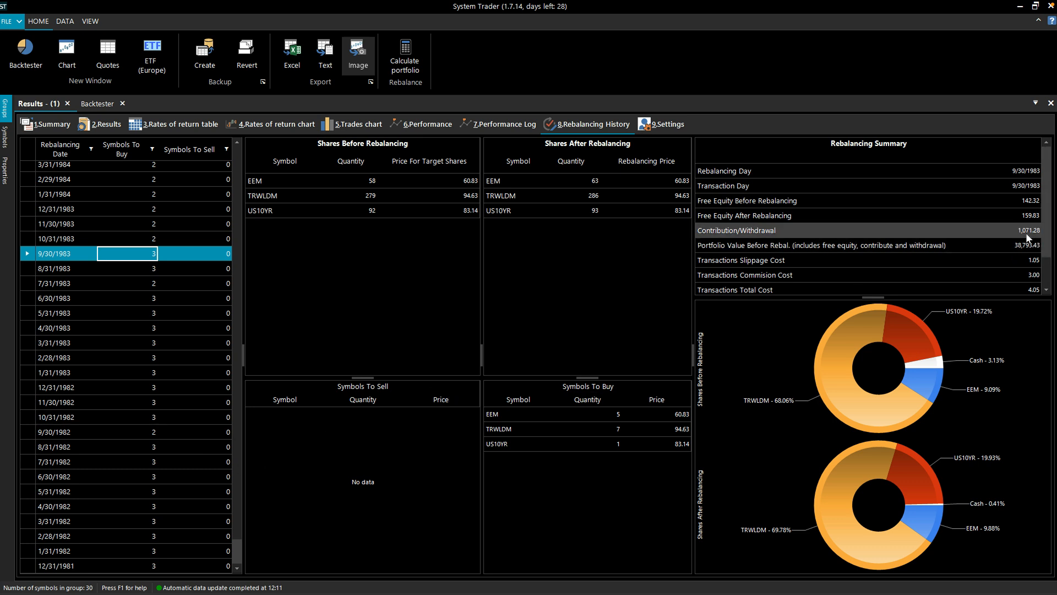
pyautogui.moveTo(240, 554); pyautogui.dragTo(234, 348)
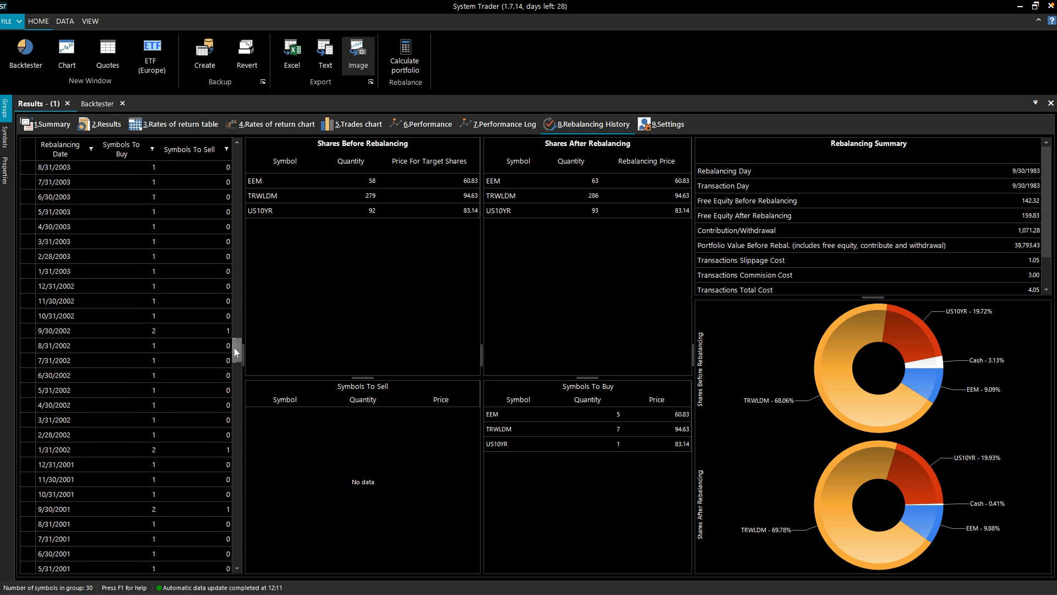
pyautogui.click(121, 298)
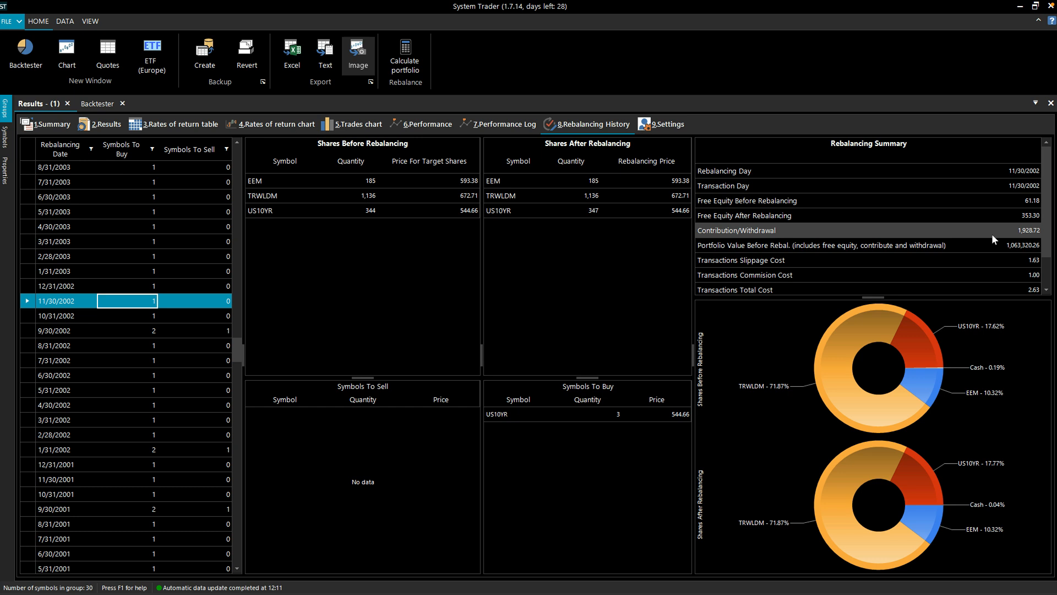
pyautogui.moveTo(238, 357); pyautogui.dragTo(259, 154)
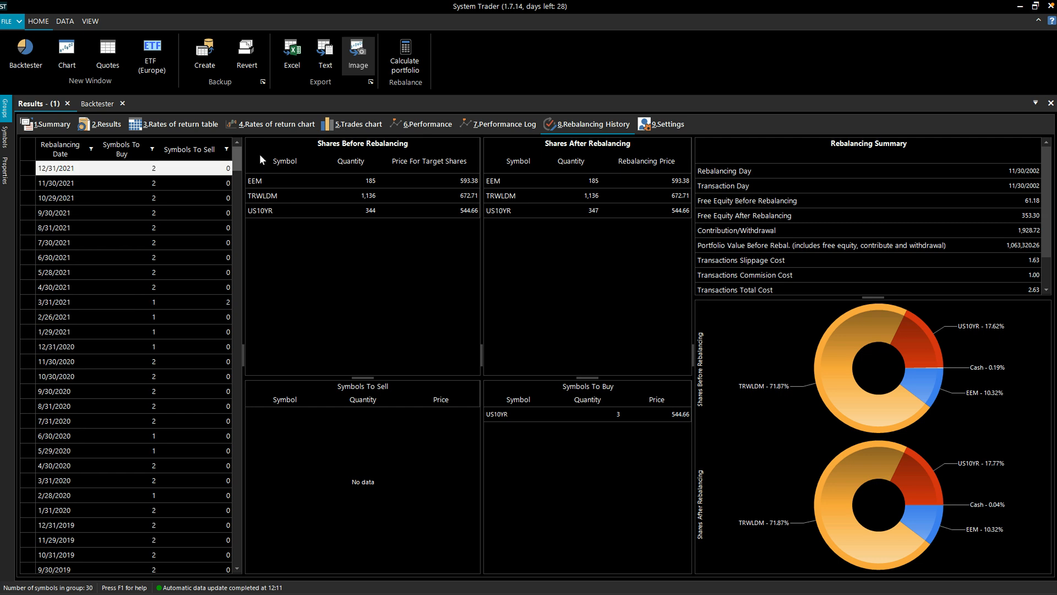
pyautogui.click(84, 180)
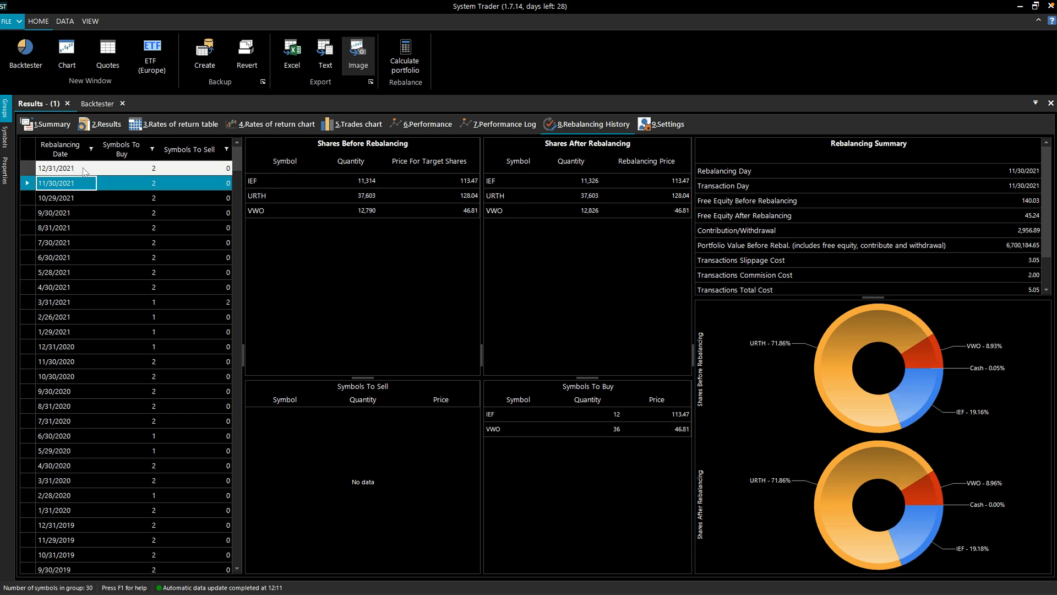
pyautogui.click(84, 169)
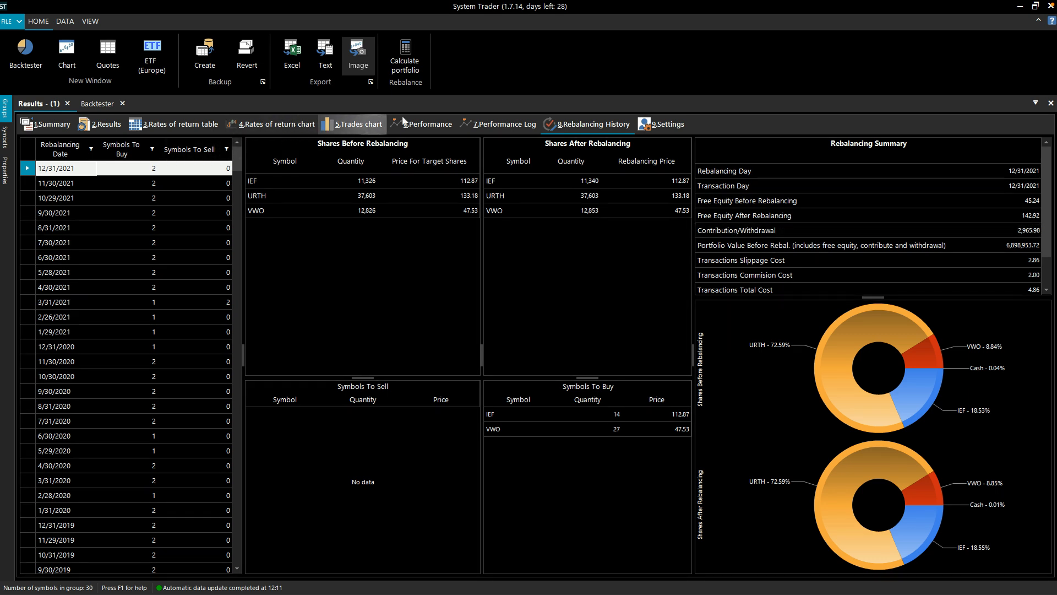
# - View the performance log chart and return to the capital figures in the results summary
pyautogui.click(506, 124)
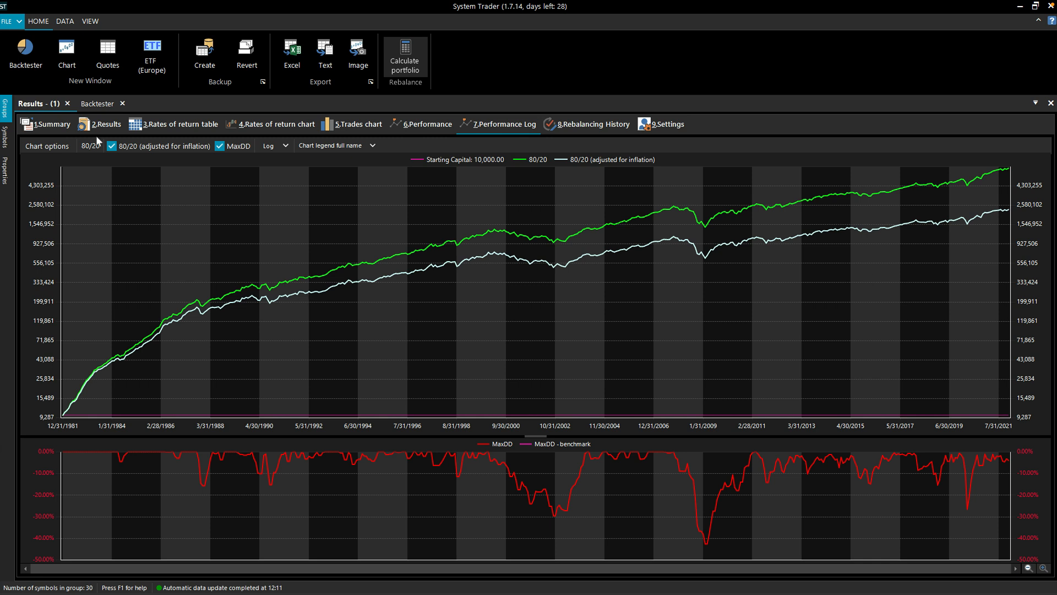
pyautogui.click(51, 124)
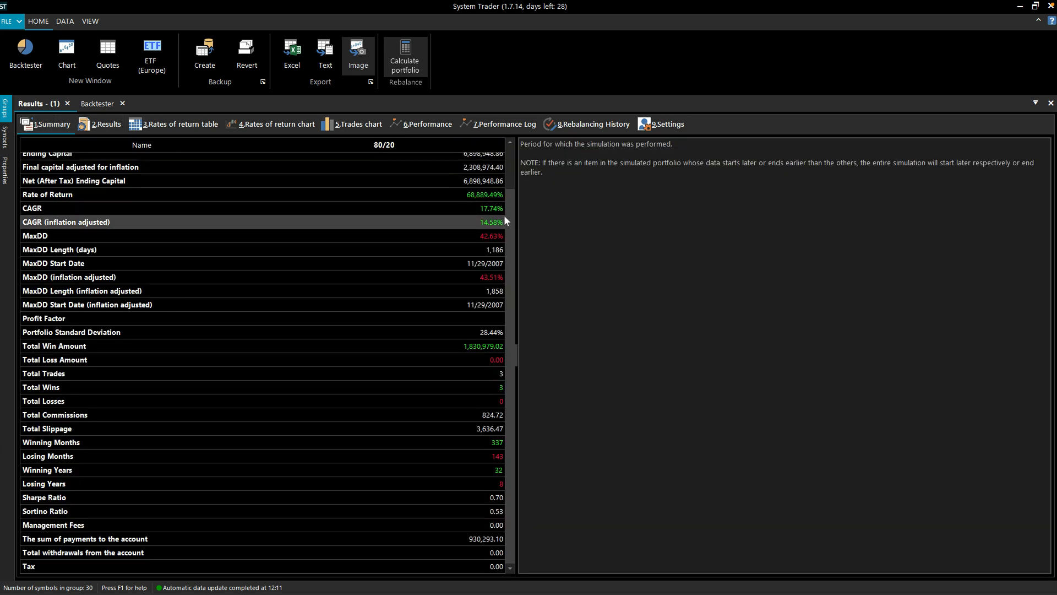
pyautogui.scroll(1, 495, 217)
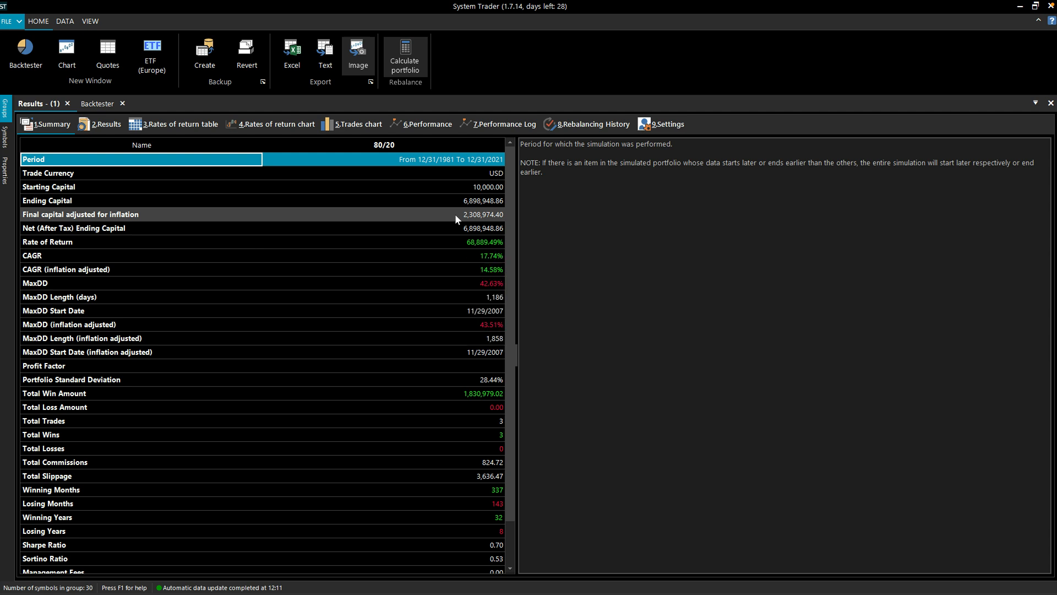
# - Backtest the 80/20 strategy from 12/31/1941 to 12/31/1981 and compare its summary with the earlier simulation's summary
pyautogui.click(86, 104)
pyautogui.click(359, 45)
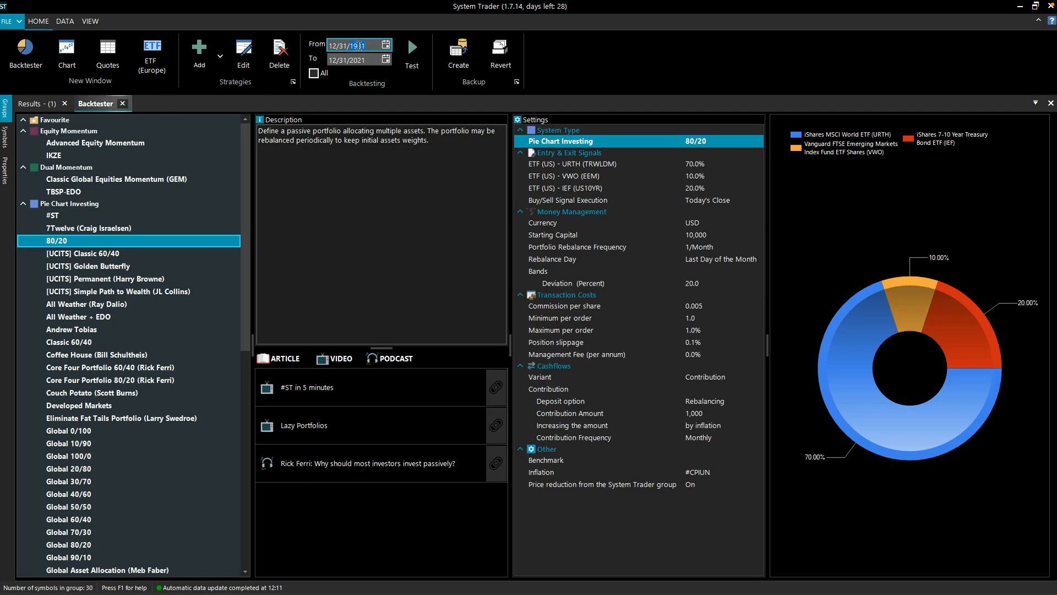
pyautogui.write('1941')
pyautogui.click(357, 57)
pyautogui.write('1981')
pyautogui.click(414, 51)
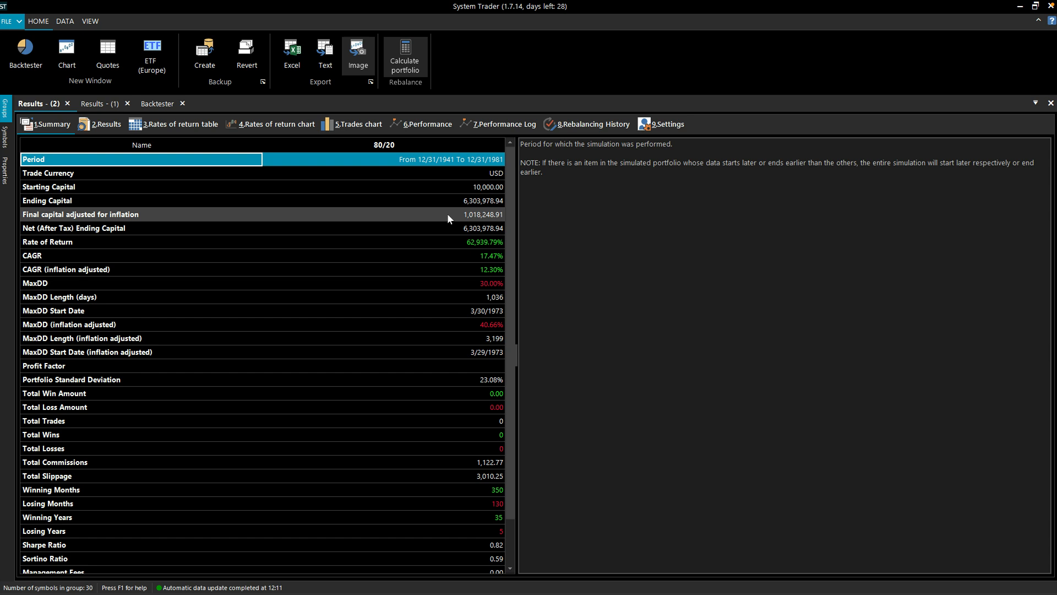
pyautogui.click(100, 103)
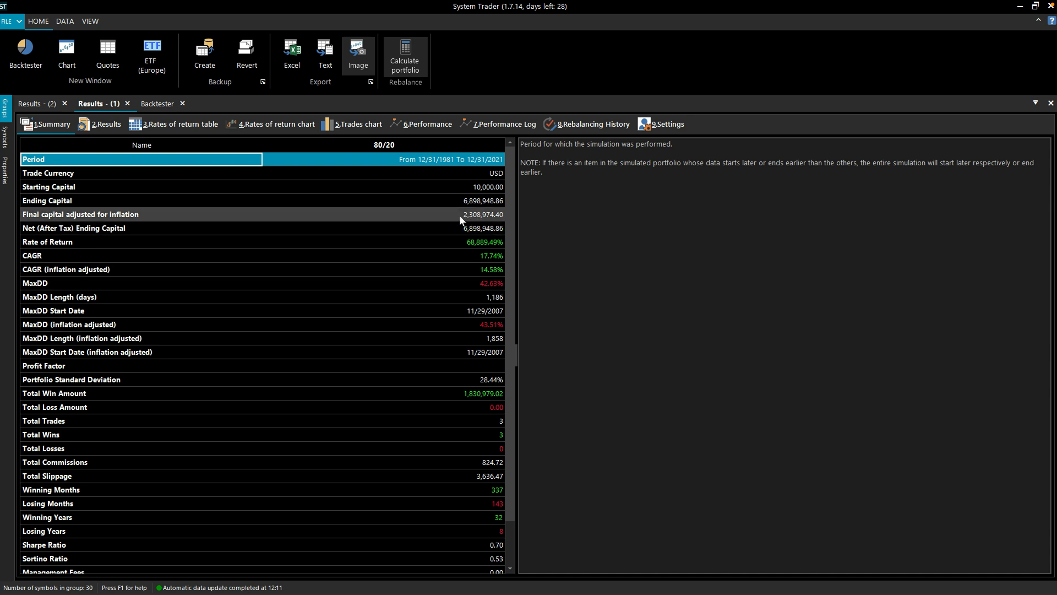
pyautogui.click(43, 104)
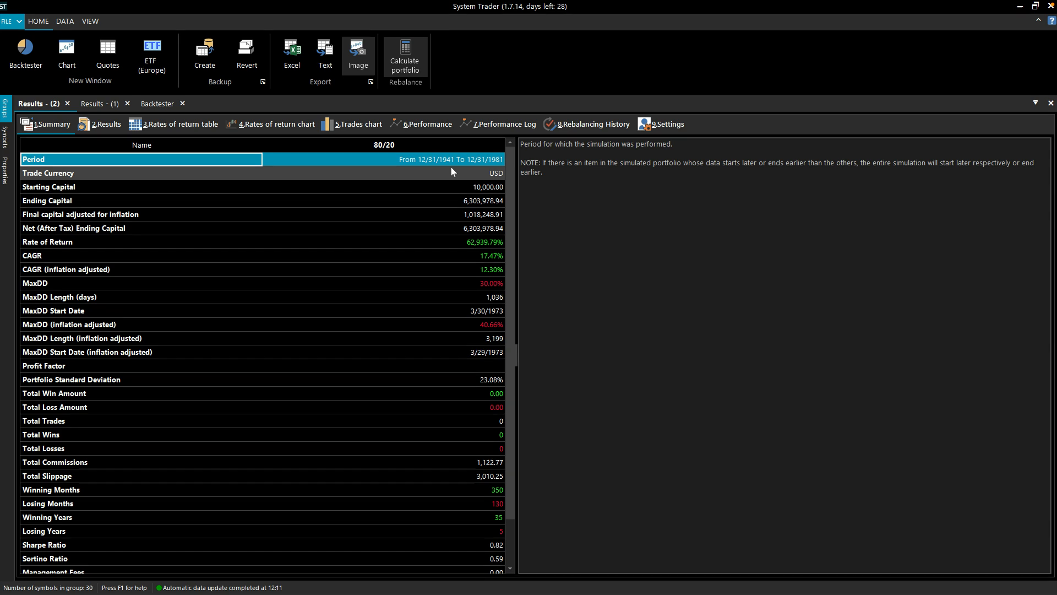
# - Edit the 80/20 strategy and set its starting capital to 2,000,000 in the money management settings
pyautogui.click(162, 105)
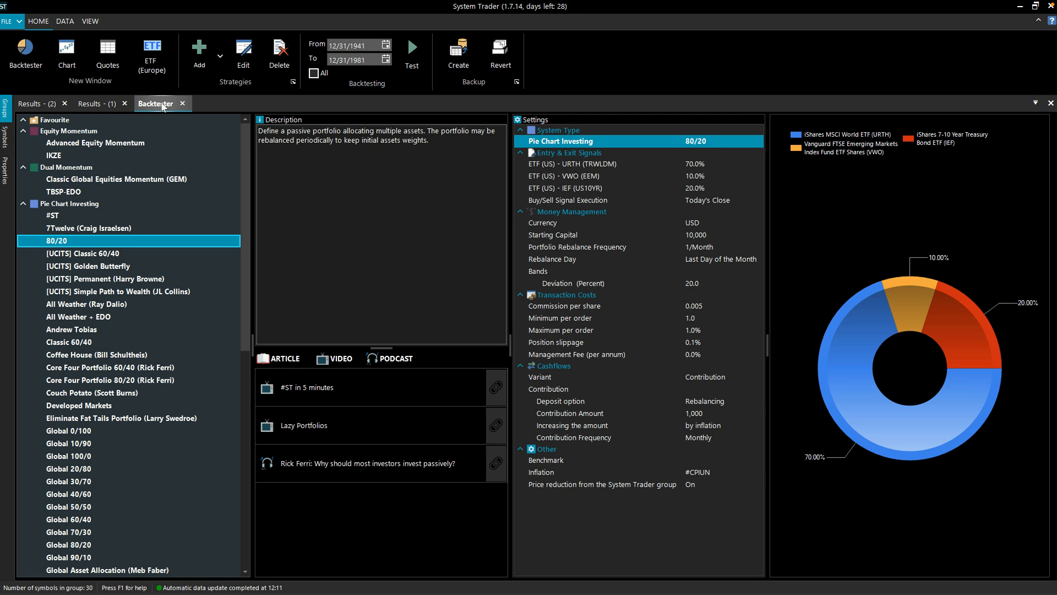
pyautogui.click(239, 64)
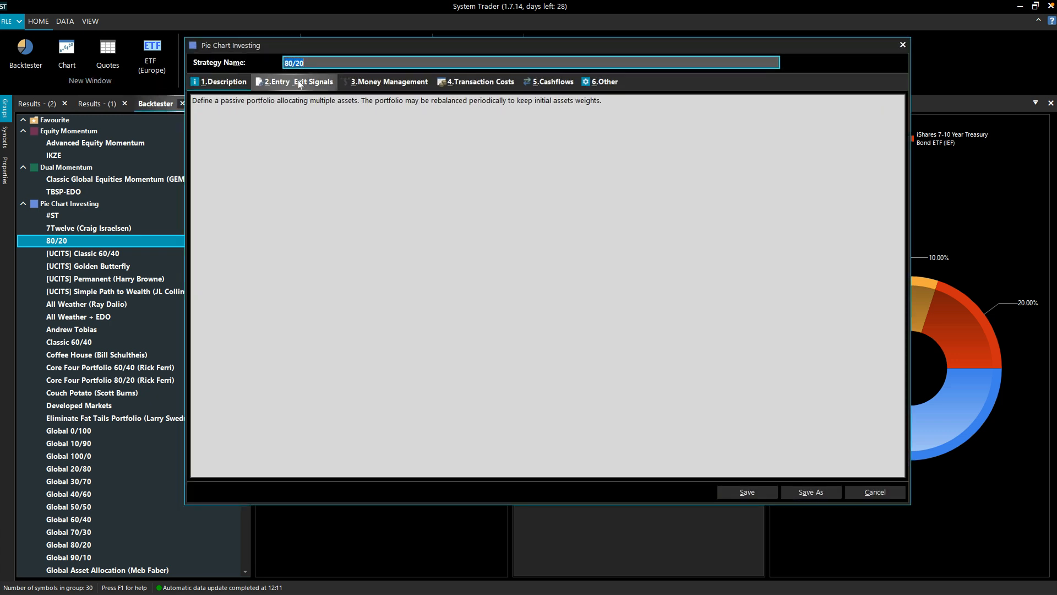
pyautogui.click(362, 88)
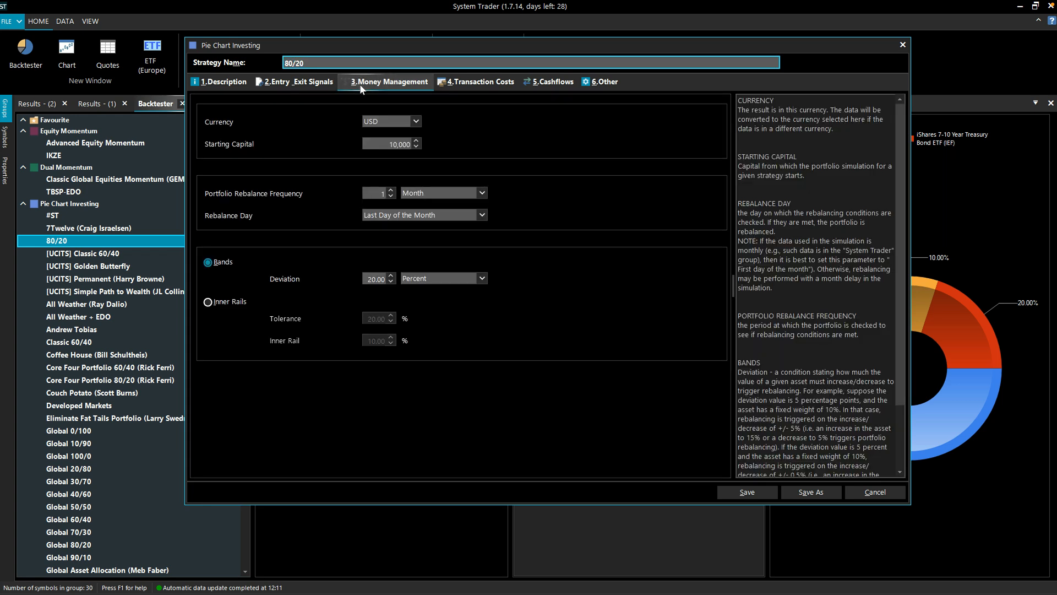
pyautogui.moveTo(387, 145); pyautogui.dragTo(505, 149)
pyautogui.write('2000000')
# - Set the strategy's cashflows to an annual withdrawal of 80,000 adjusted for inflation and save the strategy
pyautogui.click(554, 82)
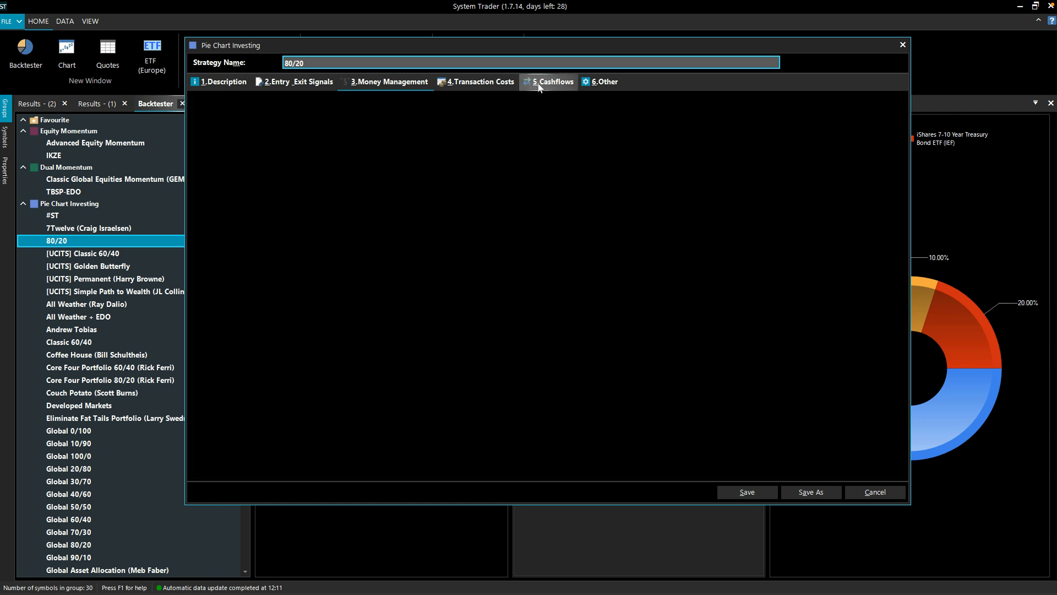
pyautogui.click(341, 115)
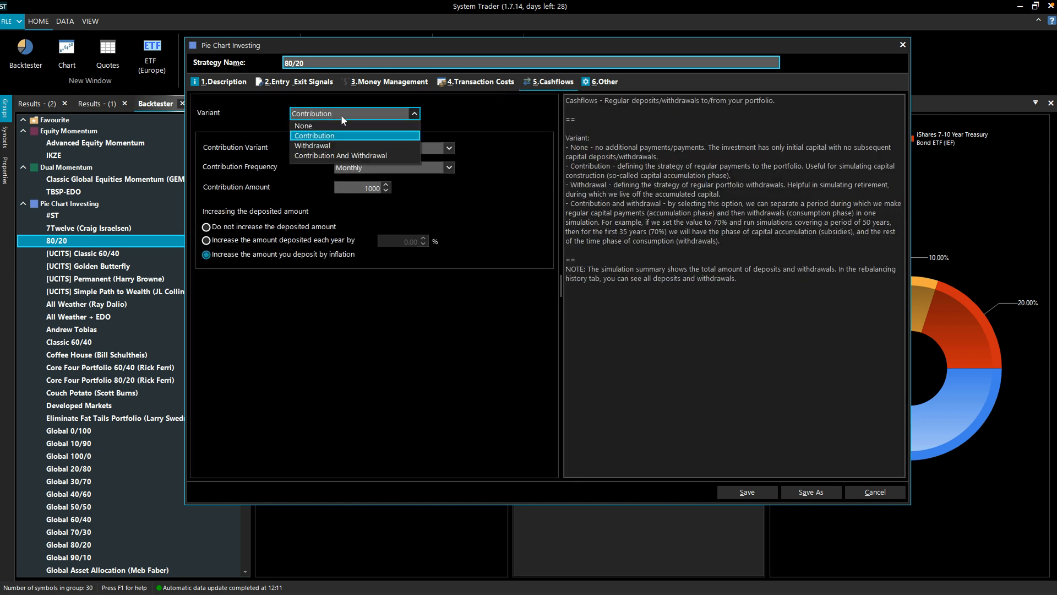
pyautogui.click(340, 148)
pyautogui.click(392, 150)
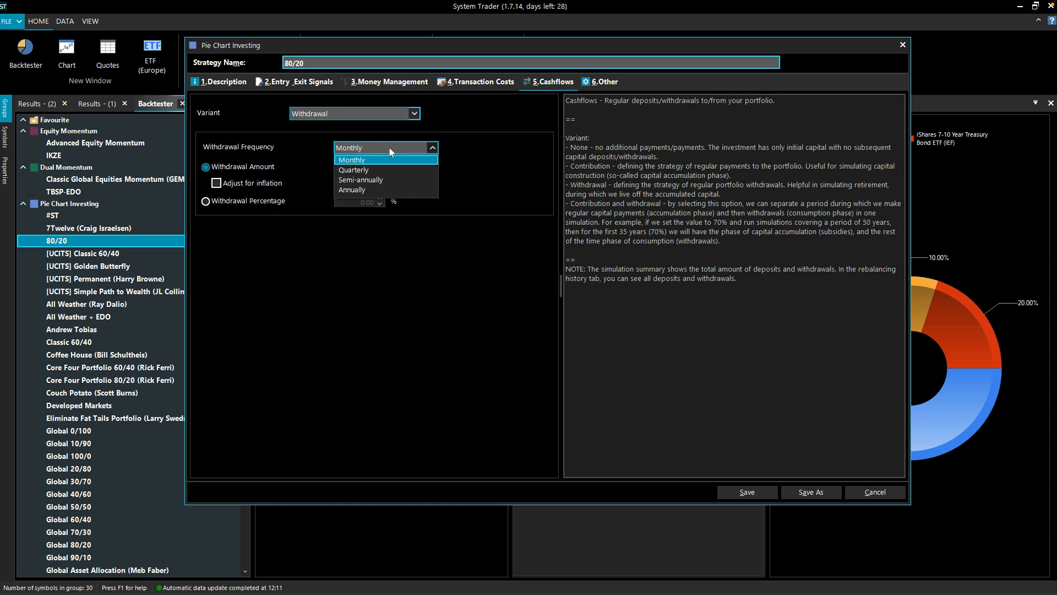
pyautogui.click(374, 189)
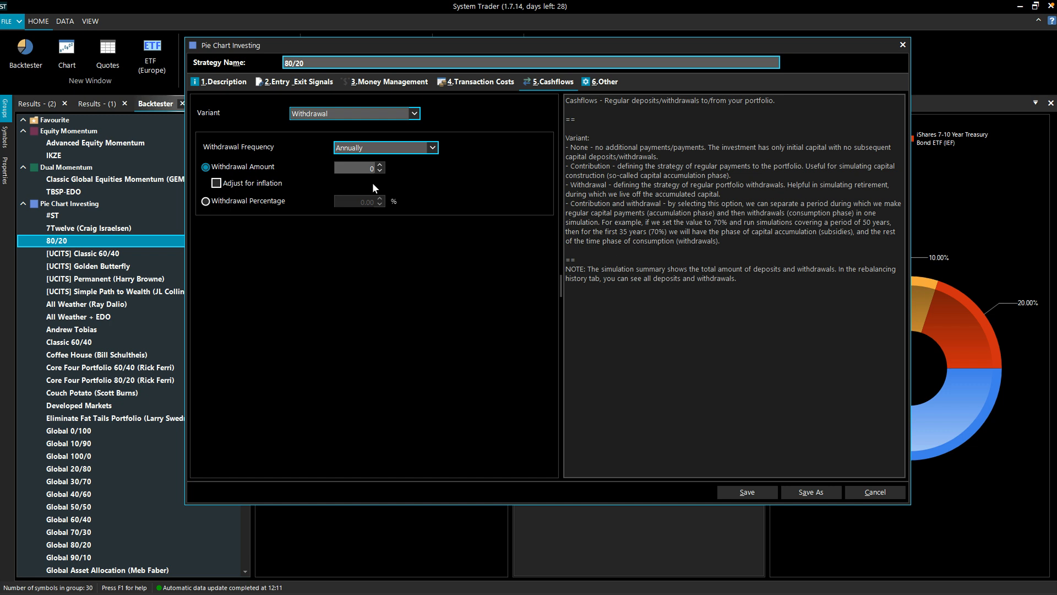
pyautogui.click(361, 168)
pyautogui.write('0000')
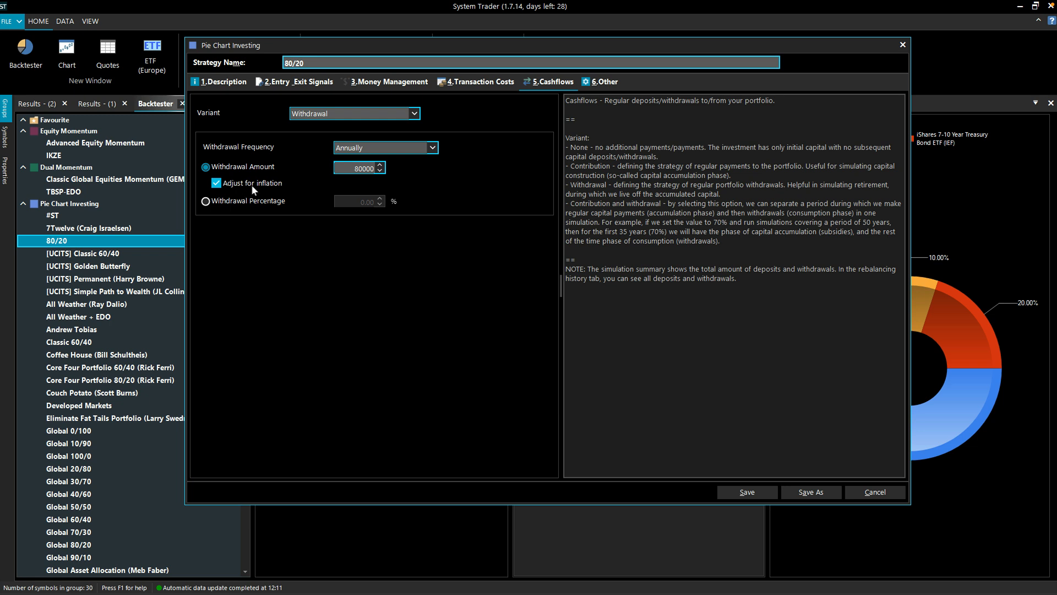
pyautogui.click(743, 493)
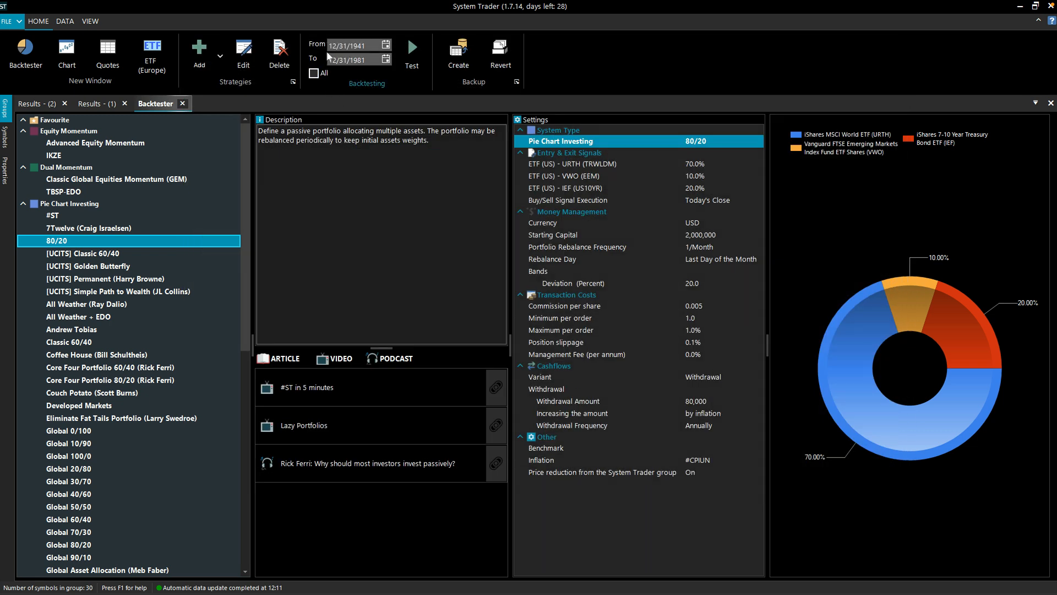
# - Backtest the strategy from 12/31/1941 to 12/31/1981 and review the capital and total withdrawal figures in its summary
pyautogui.click(406, 52)
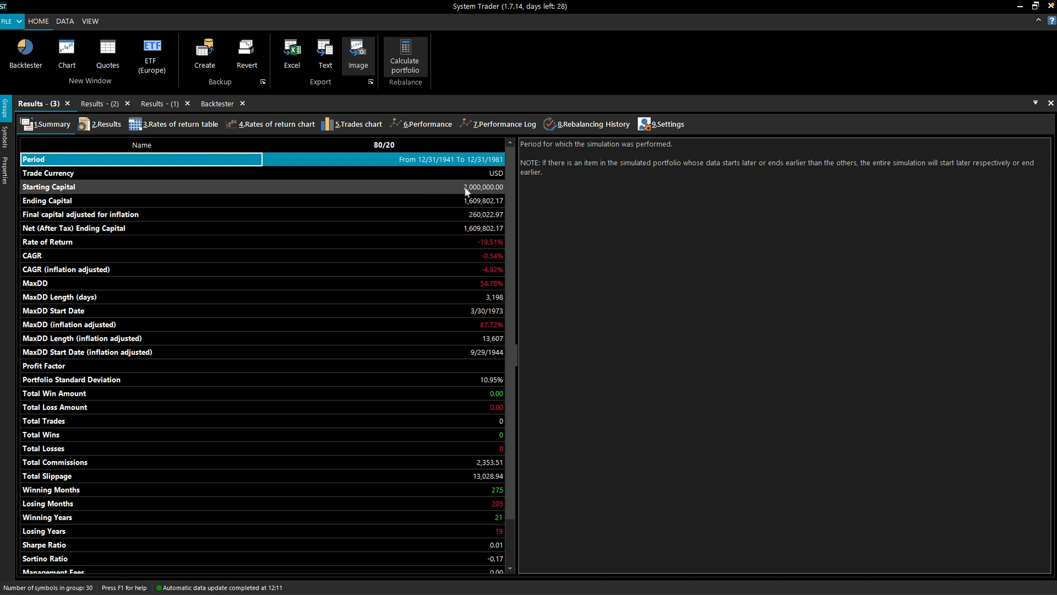
pyautogui.scroll(-2, 508, 190)
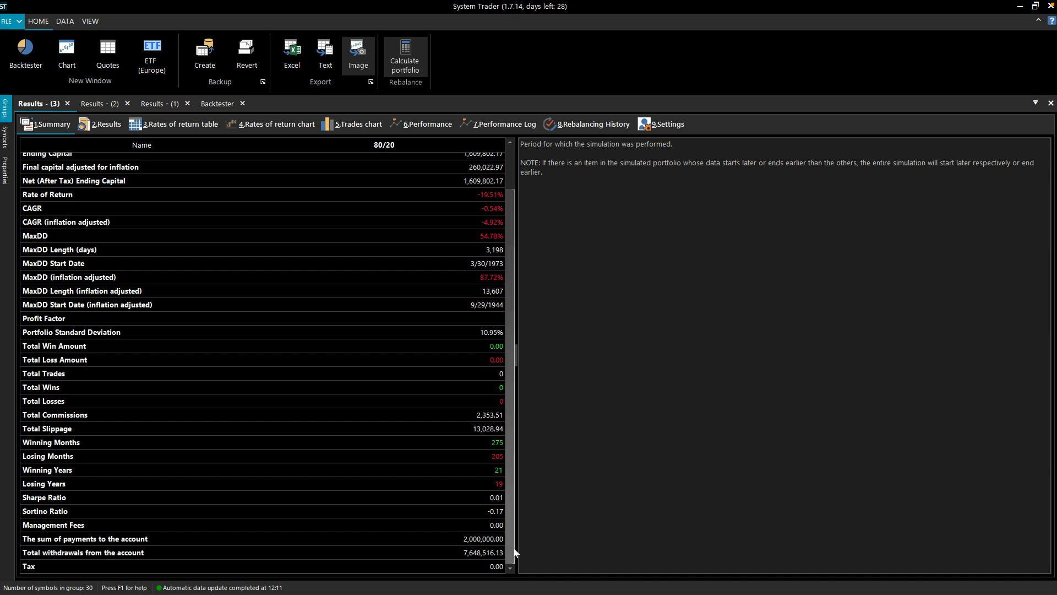
pyautogui.scroll(2, 515, 444)
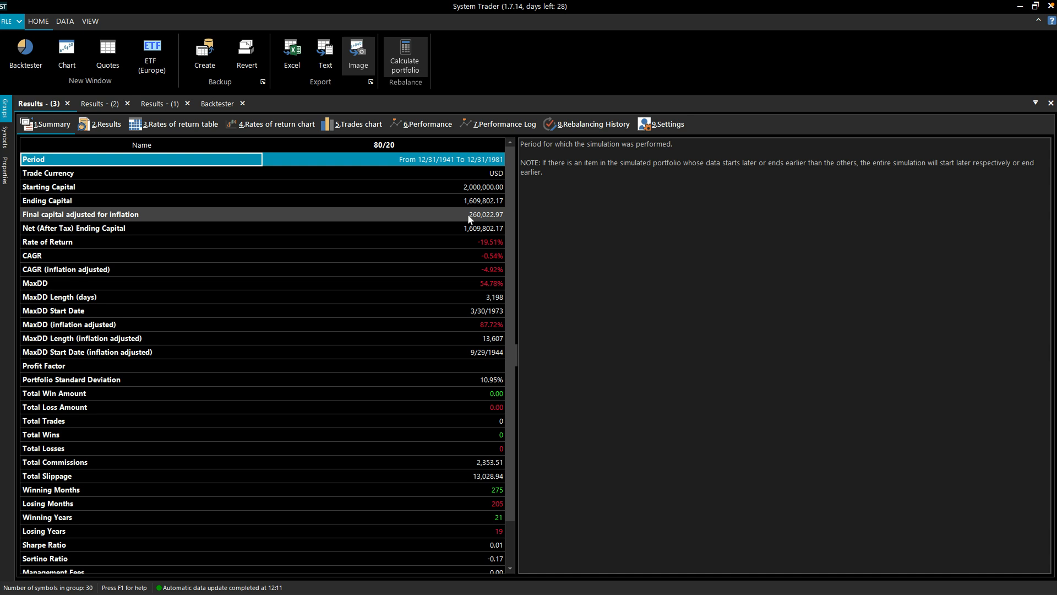
# - Examine the first annual withdrawal, dated 12/31/1942, in the rebalancing history
pyautogui.click(581, 126)
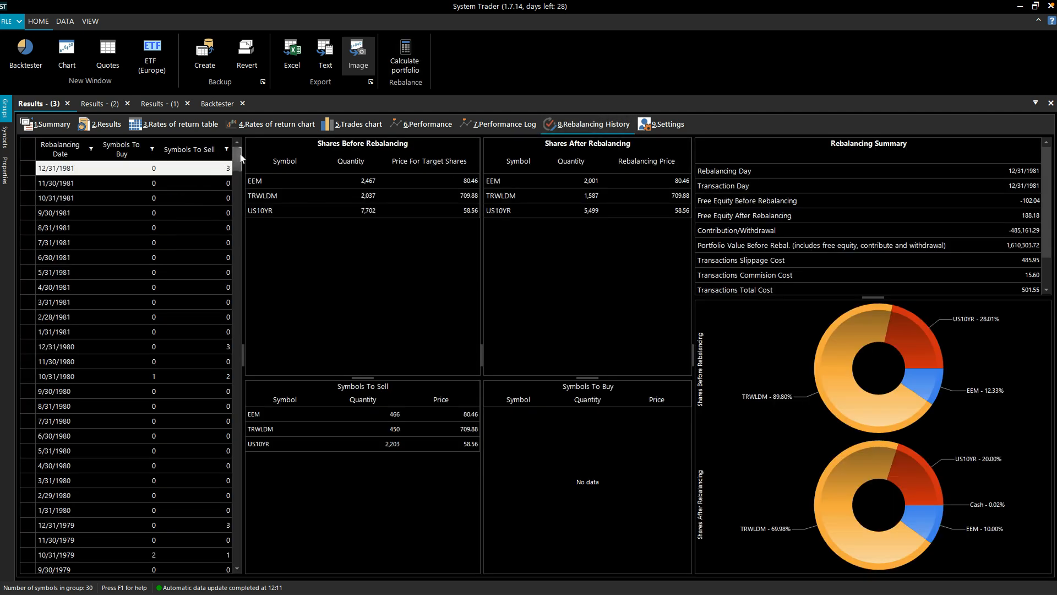
pyautogui.scroll(-13, 220, 259)
pyautogui.moveTo(249, 259); pyautogui.dragTo(248, 570)
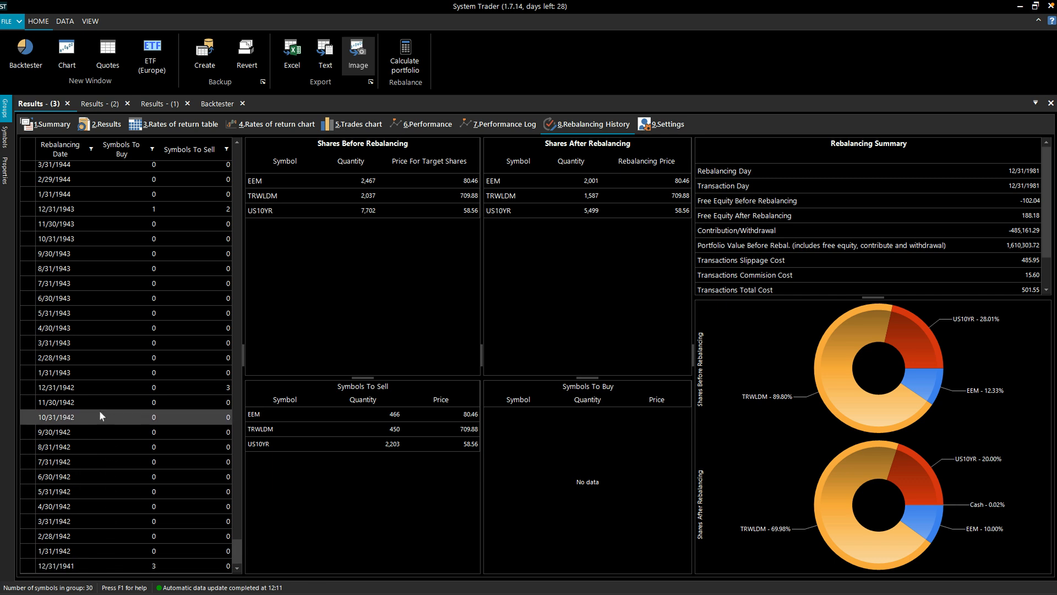
pyautogui.click(98, 388)
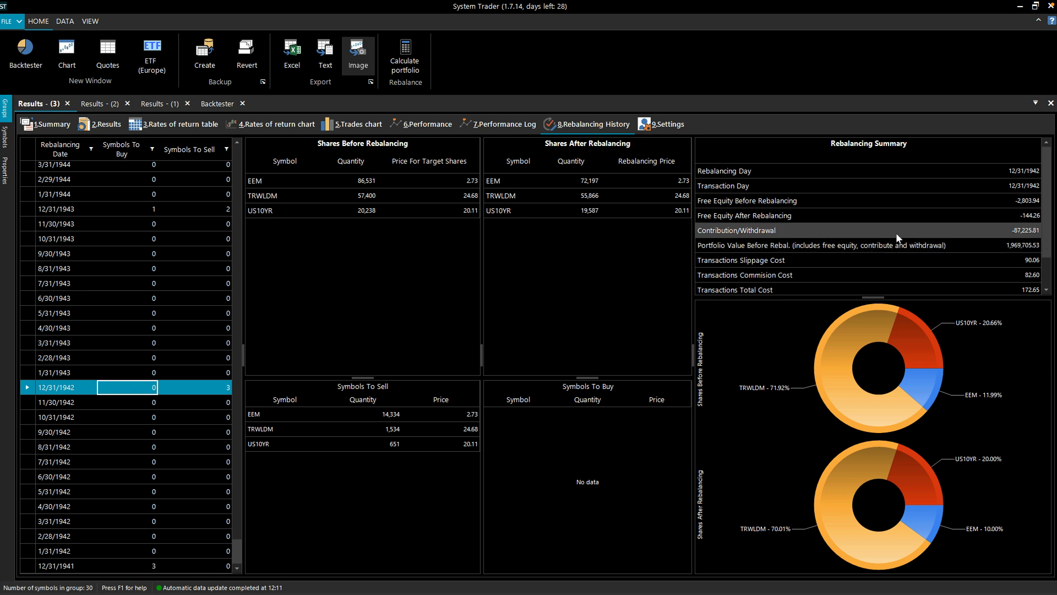
# - Check the portfolio value and withdrawal amount in the rebalancing history for 5/31/1965 and 12/31/1965
pyautogui.moveTo(233, 549); pyautogui.dragTo(243, 324)
pyautogui.click(127, 207)
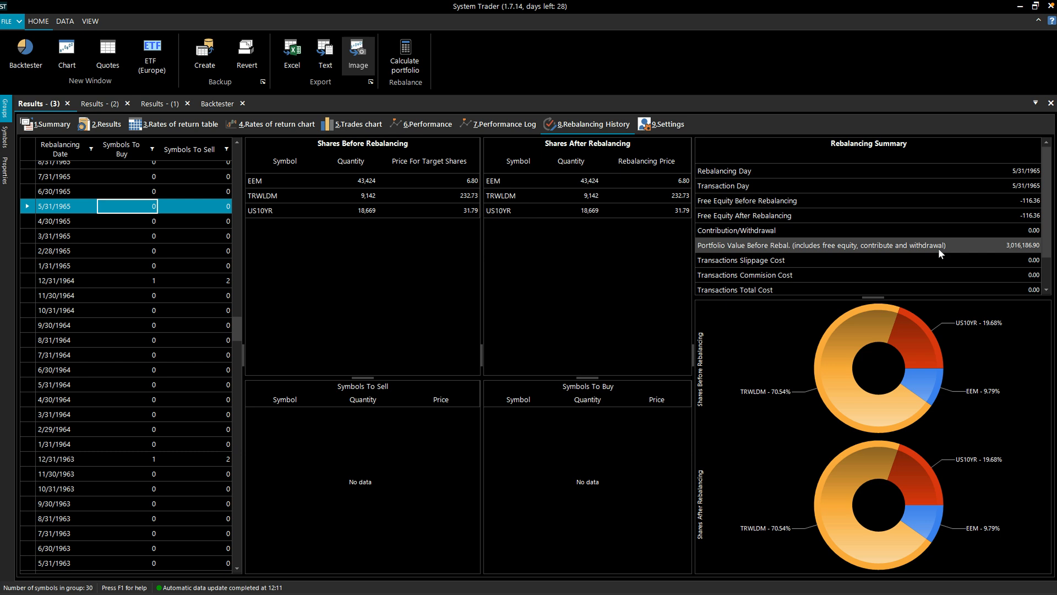
pyautogui.moveTo(236, 338); pyautogui.dragTo(235, 328)
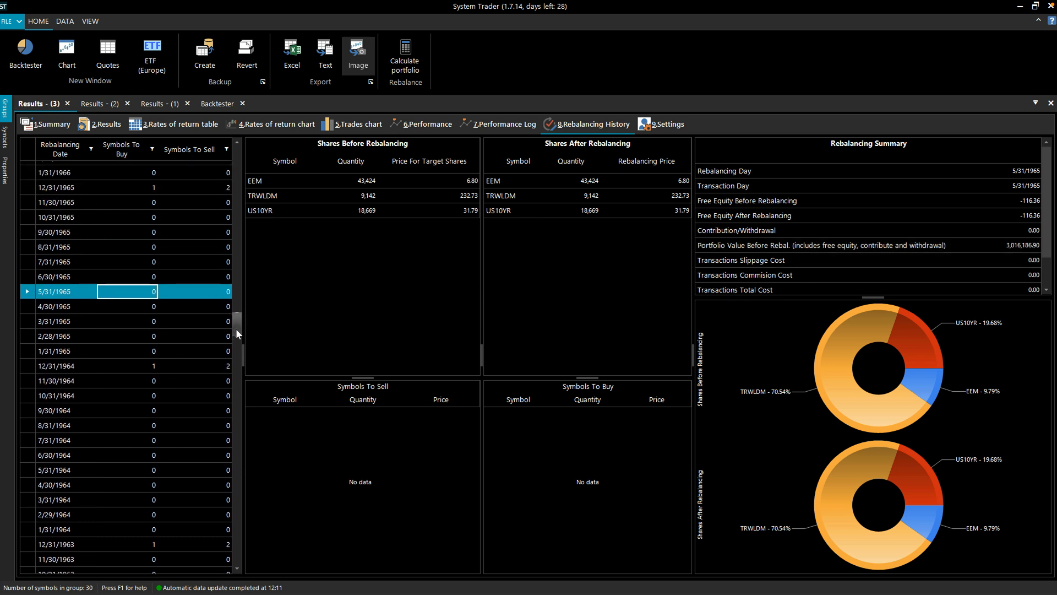
pyautogui.click(116, 188)
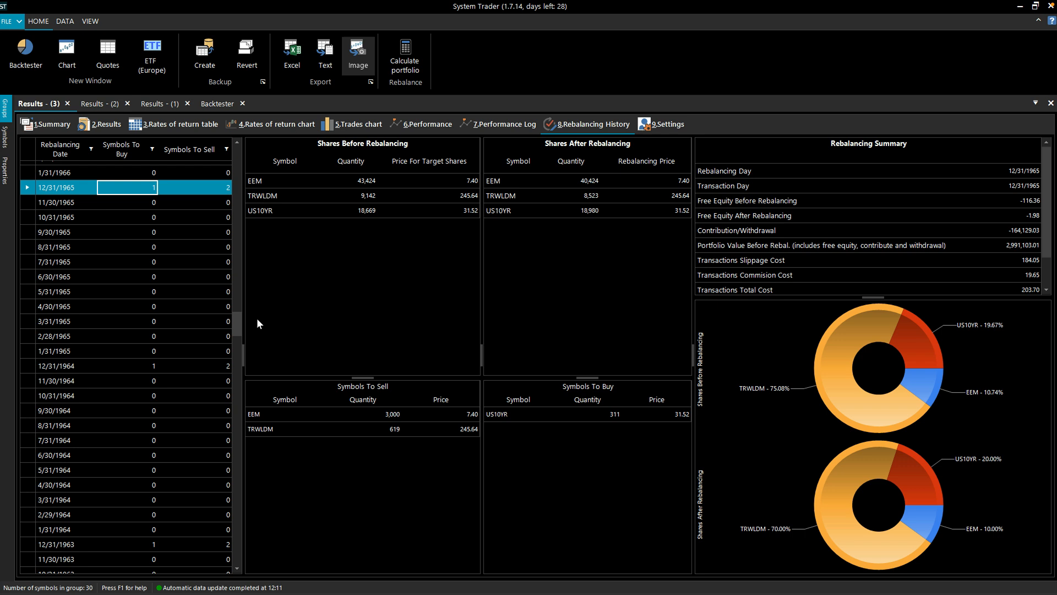
# - Compare portfolio value and withdrawal in the rebalancing history for 10/31/1980 and 12/31/1980, and return to the summary
pyautogui.moveTo(239, 325); pyautogui.dragTo(238, 146)
pyautogui.click(128, 377)
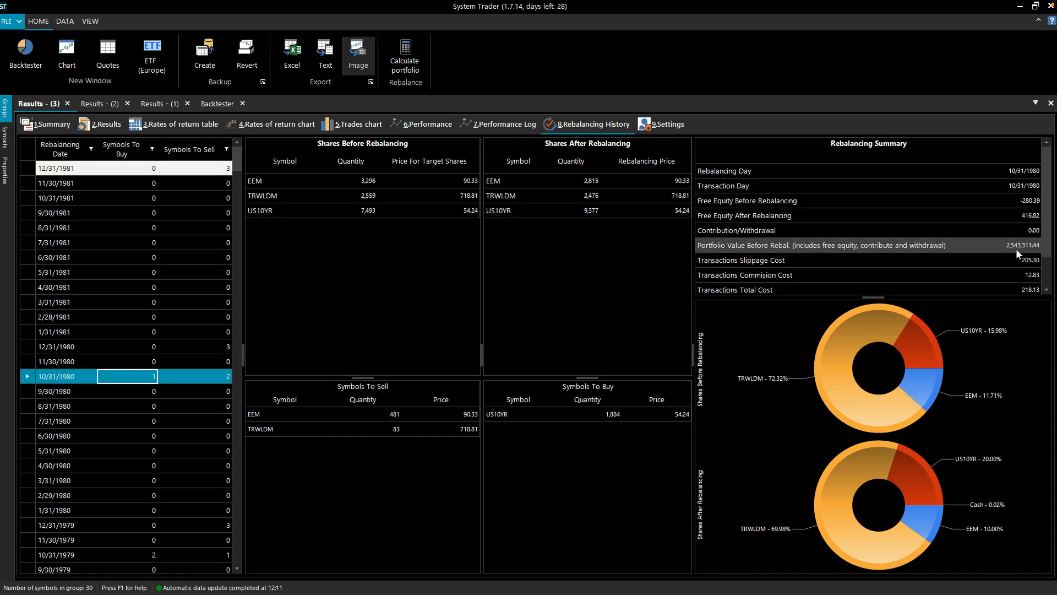
pyautogui.click(88, 348)
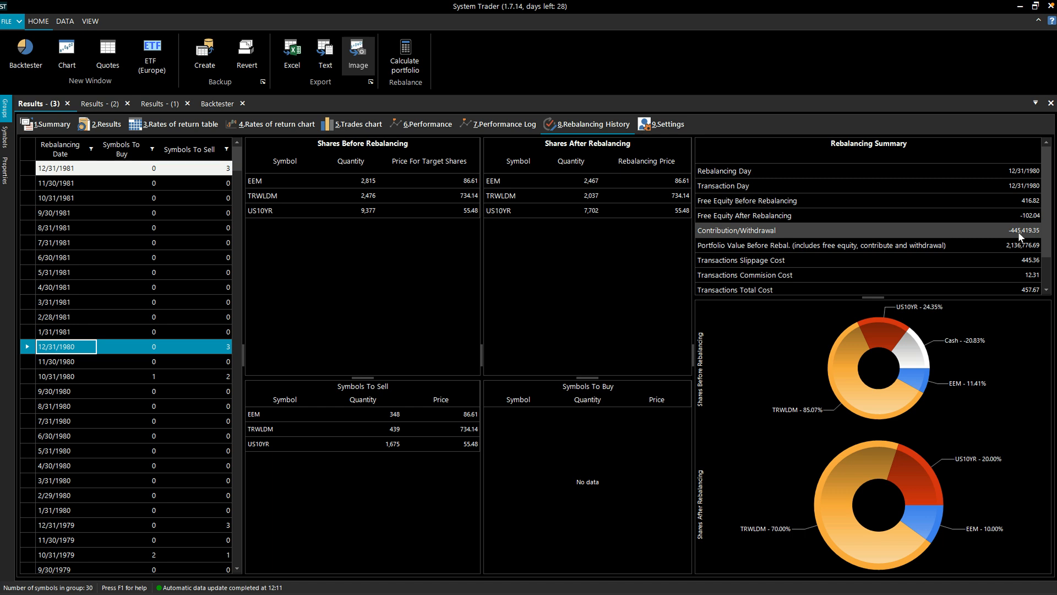
pyautogui.click(48, 124)
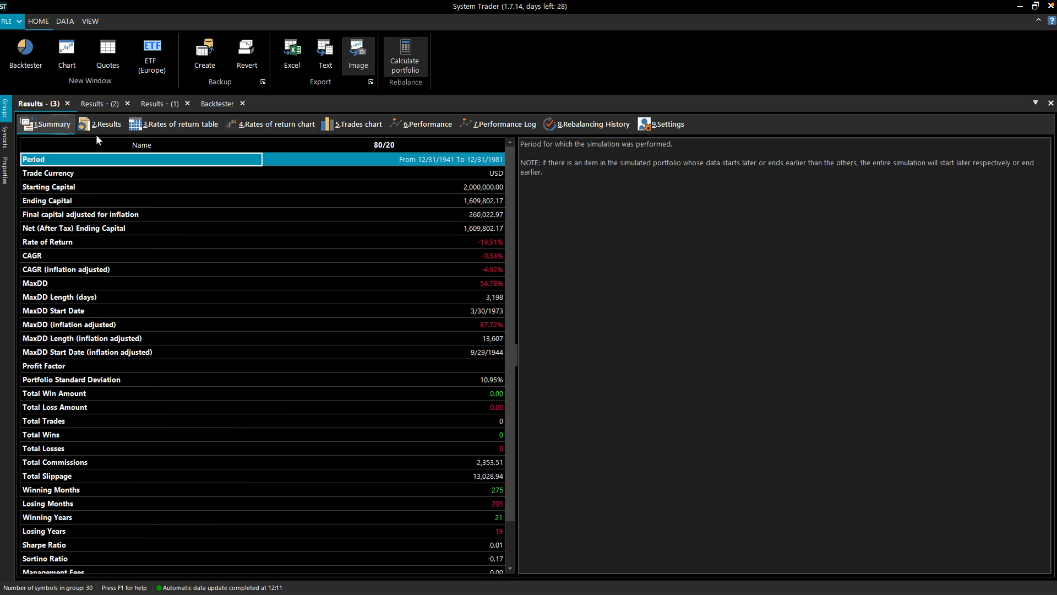
# - Set the backtest period from 12/31/1981 to 12/31/2021 and run the 80/20 strategy simulation
pyautogui.click(217, 103)
pyautogui.click(359, 47)
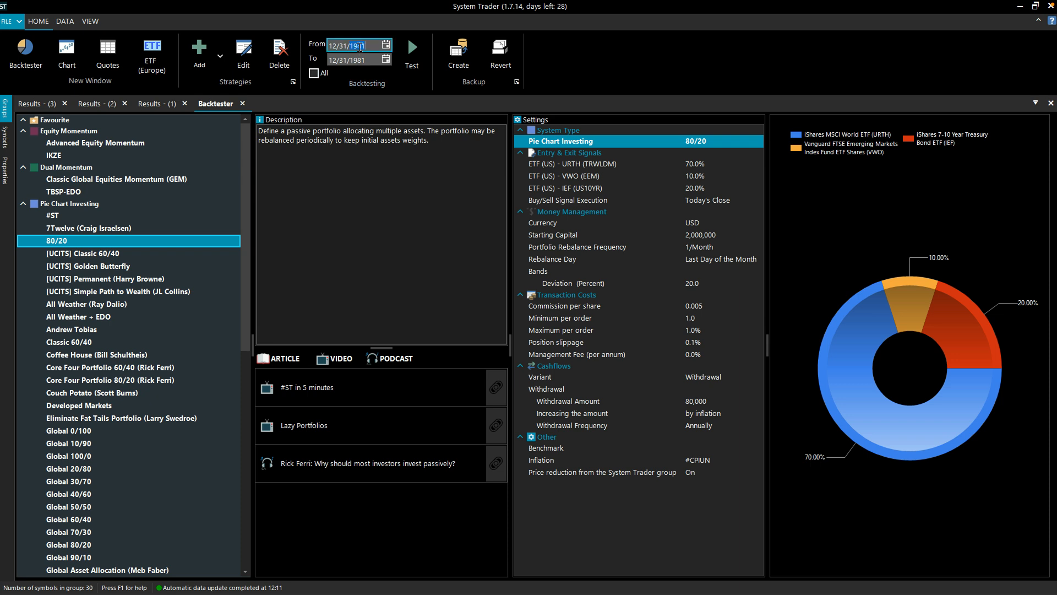
pyautogui.write('19')
pyautogui.write('91')
pyautogui.click(358, 62)
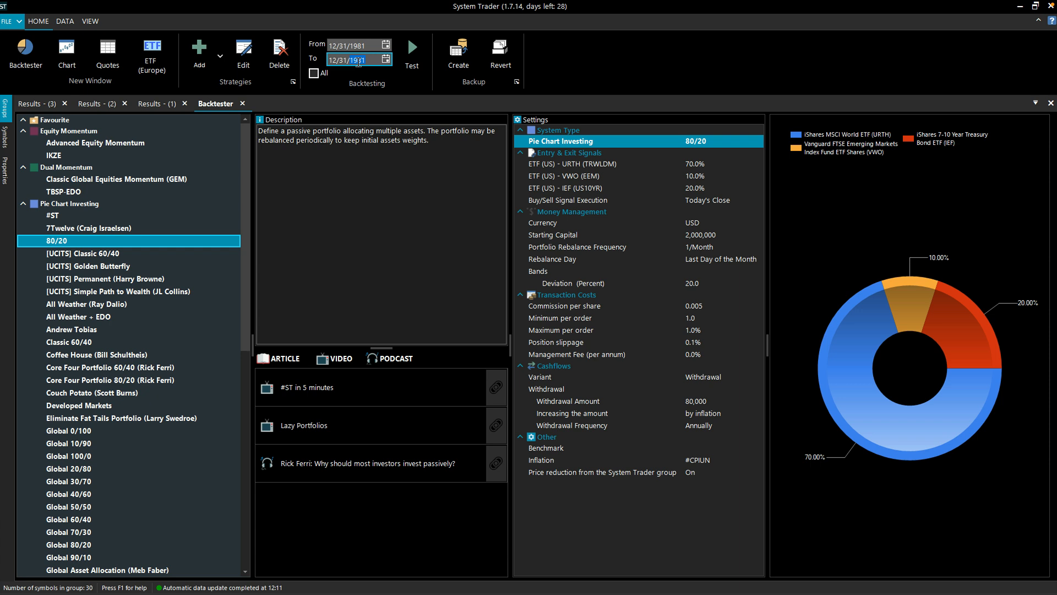
pyautogui.write('21')
pyautogui.click(421, 51)
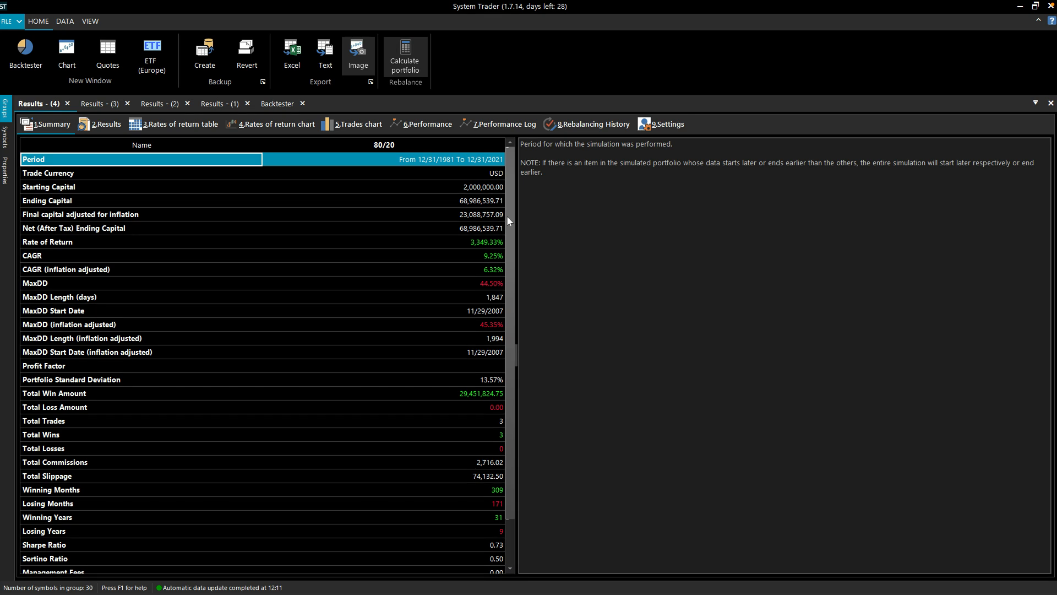
# - Review the new simulation's capital and withdrawal totals and compare them with the 1941–1981 results summary
pyautogui.scroll(-2, 506, 217)
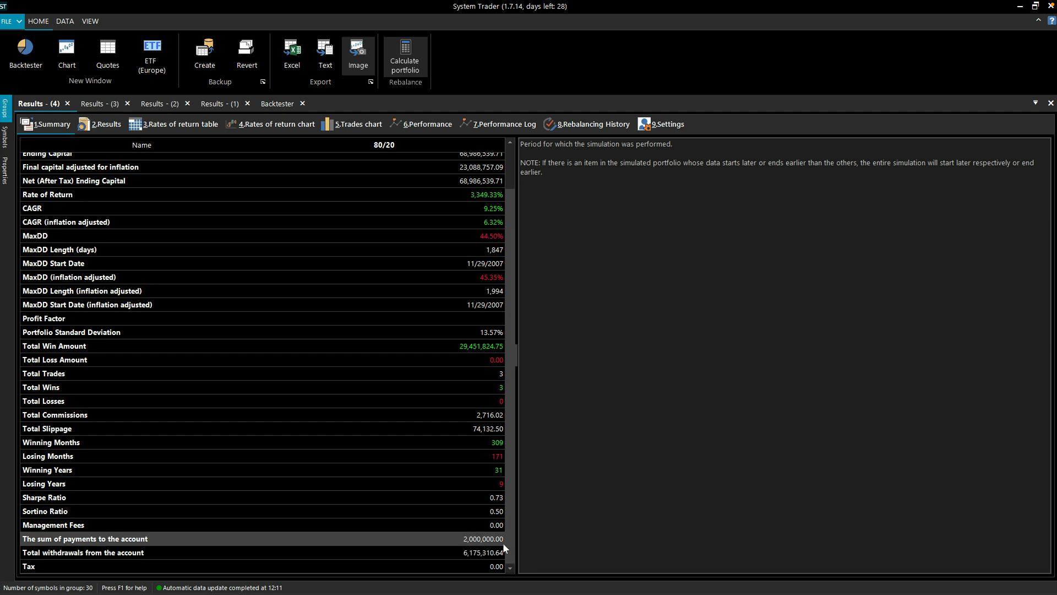
pyautogui.scroll(2, 517, 407)
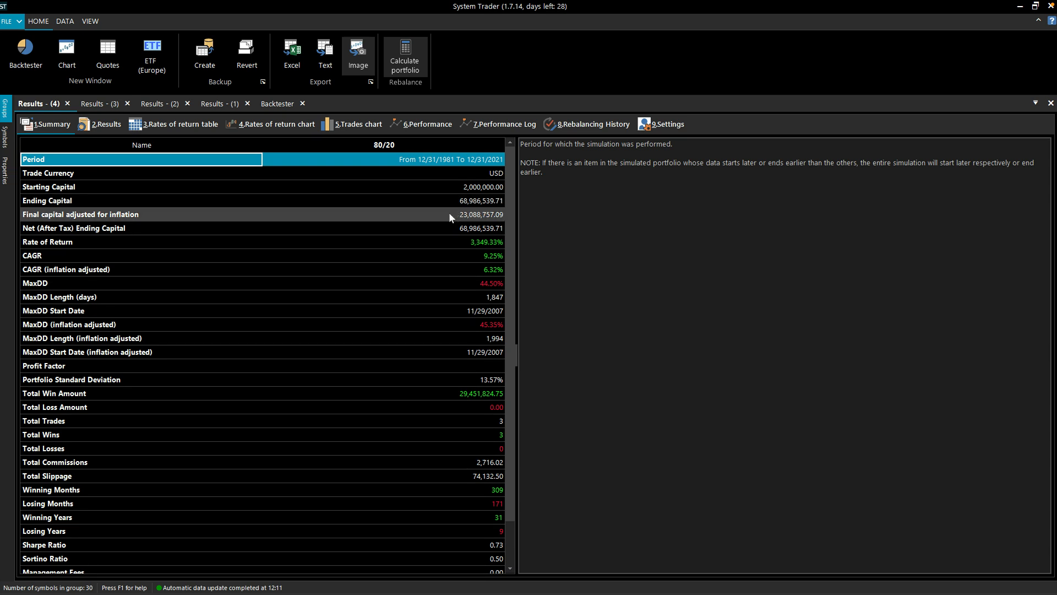
pyautogui.click(90, 104)
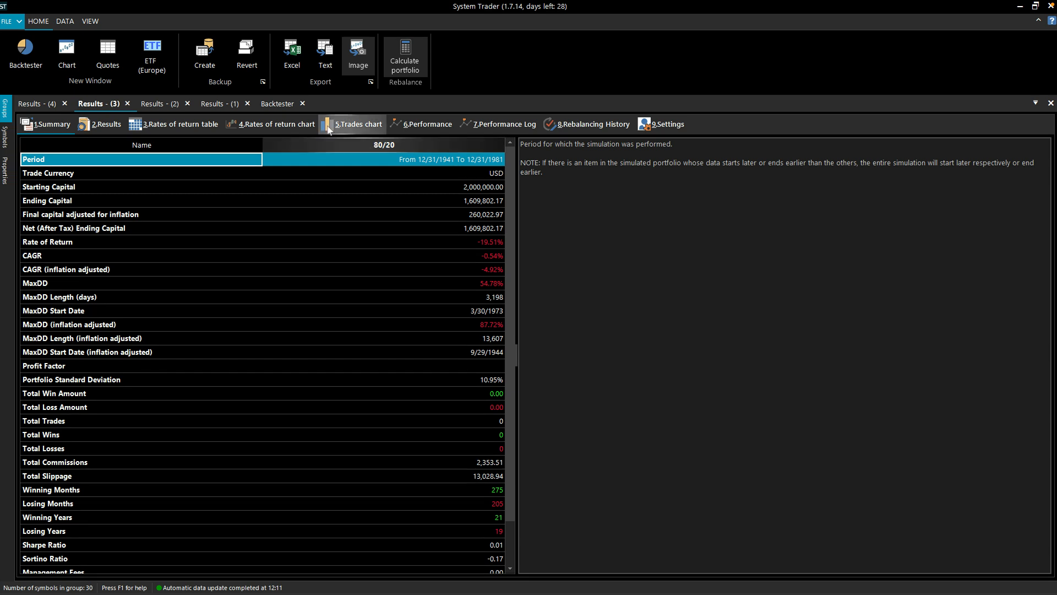
# - Edit the 80/20 strategy's cashflows and try an annual withdrawal percentage of 4%
pyautogui.click(278, 106)
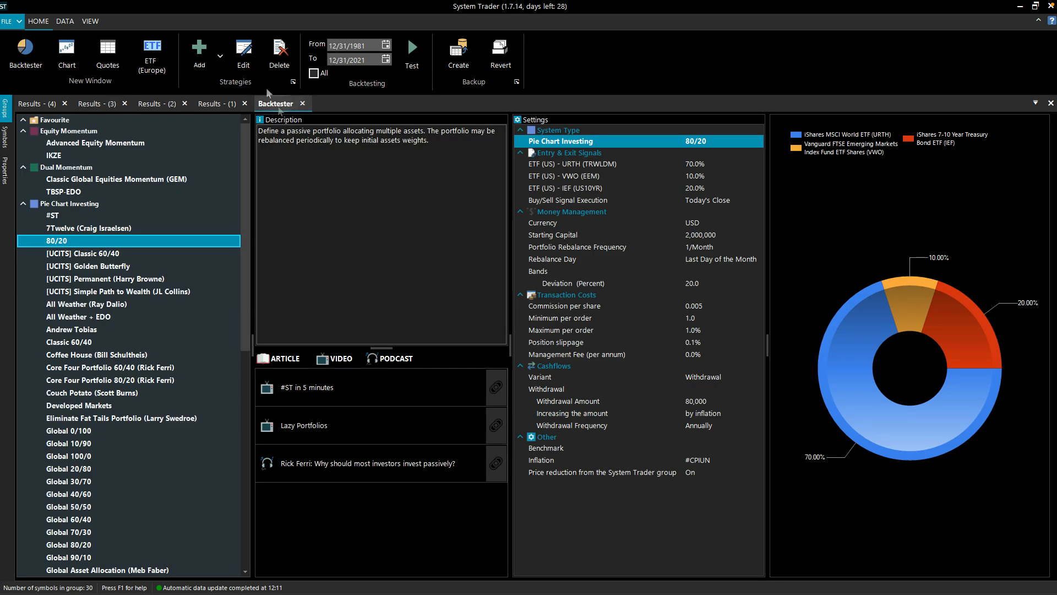
pyautogui.click(244, 62)
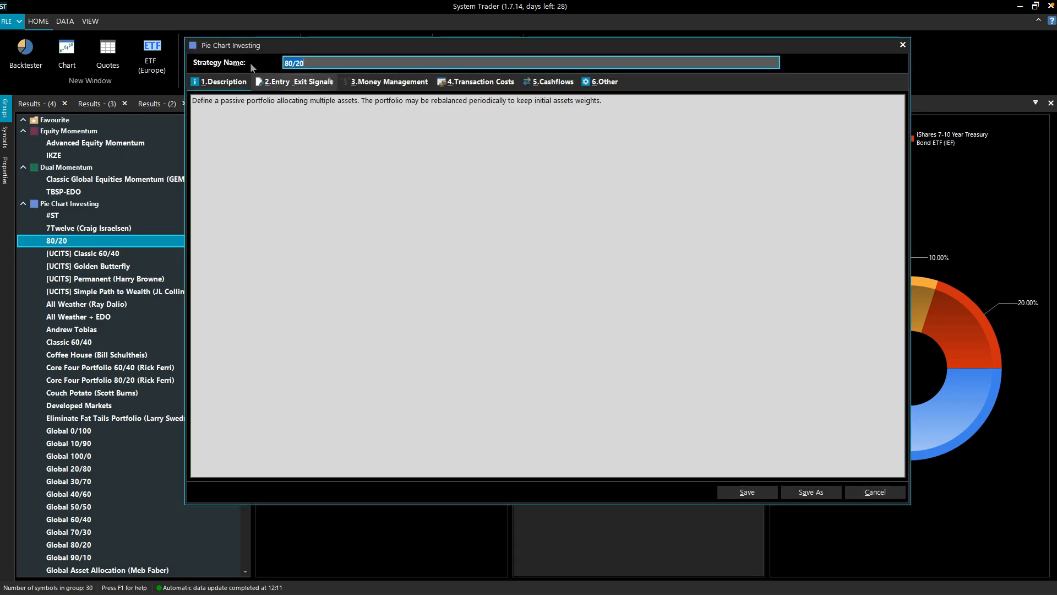
pyautogui.click(556, 85)
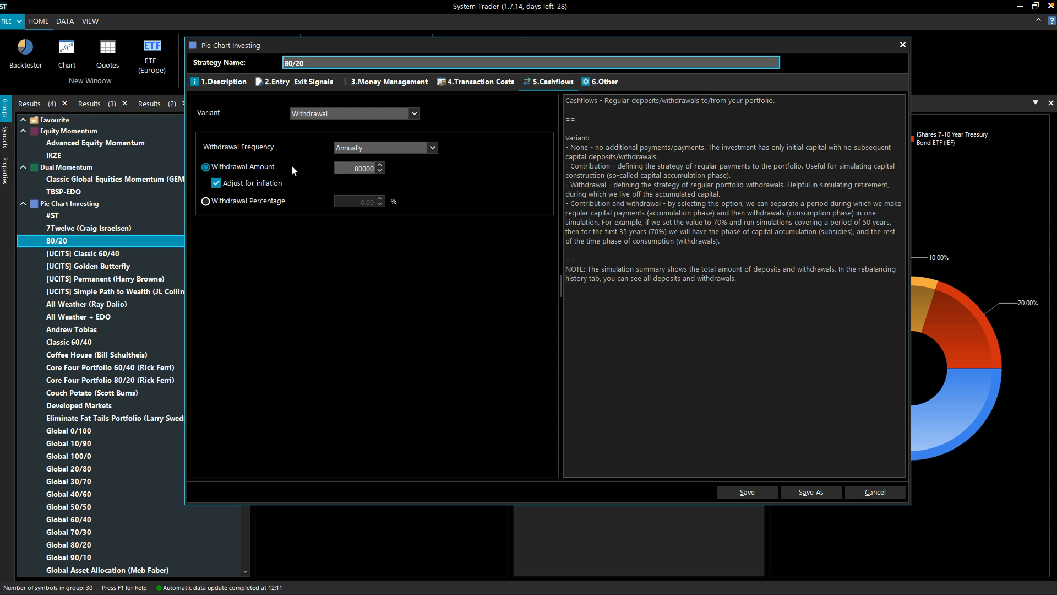
pyautogui.click(262, 198)
pyautogui.click(361, 202)
pyautogui.write('4')
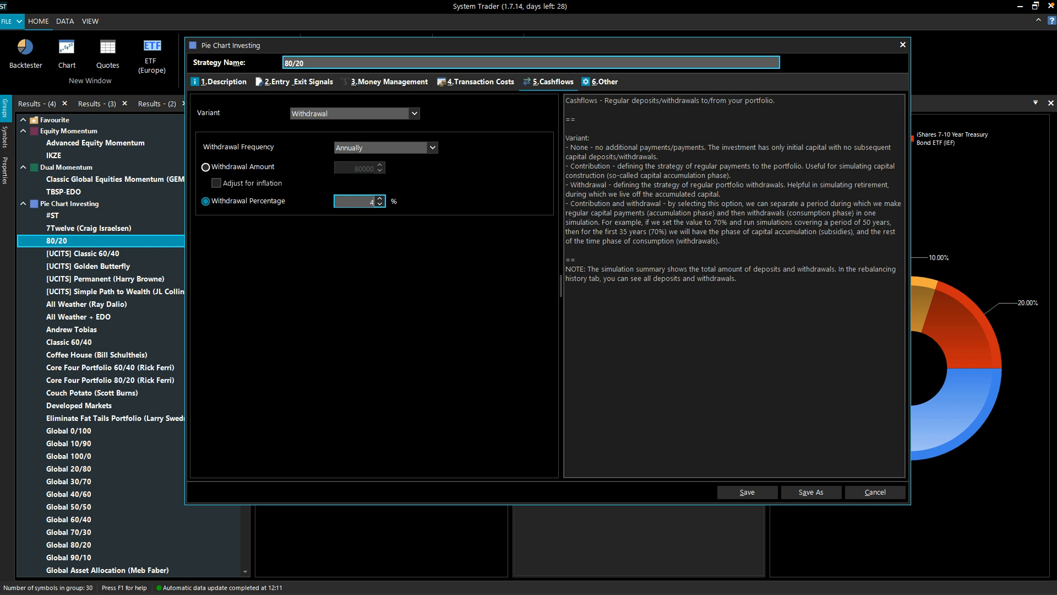
# - Set the annual withdrawal amount to 60,000 adjusted for inflation, save, and backtest the strategy from 12/31/1941 to 12/31/1981
pyautogui.click(226, 169)
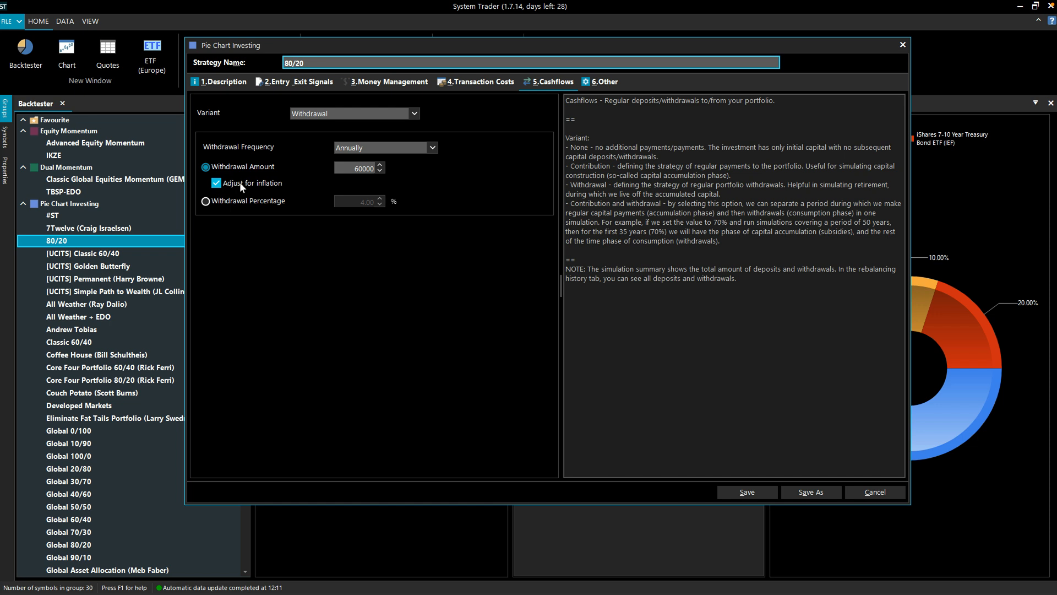
pyautogui.click(746, 492)
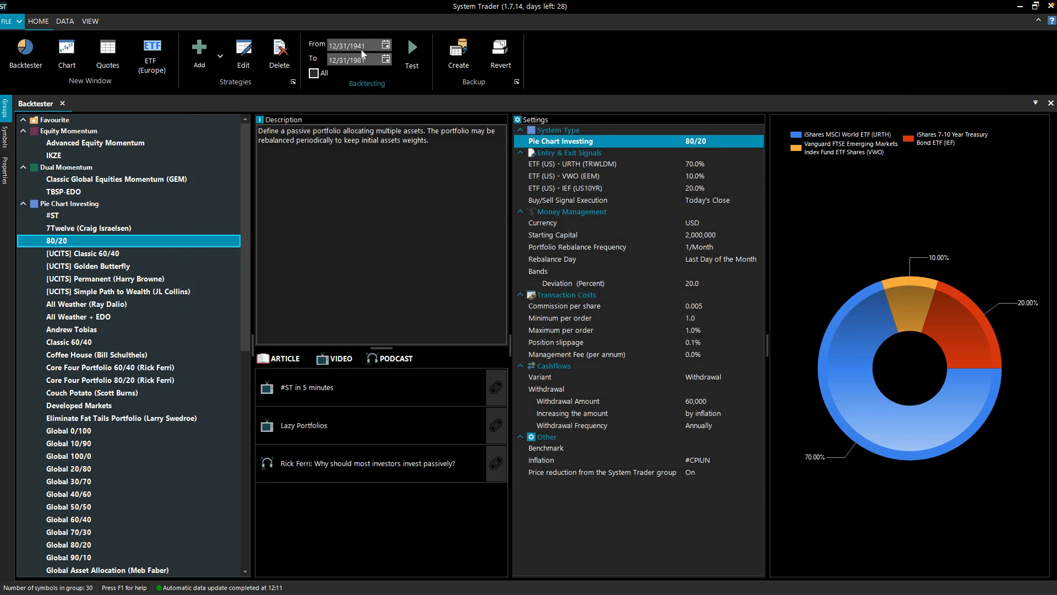
pyautogui.click(412, 53)
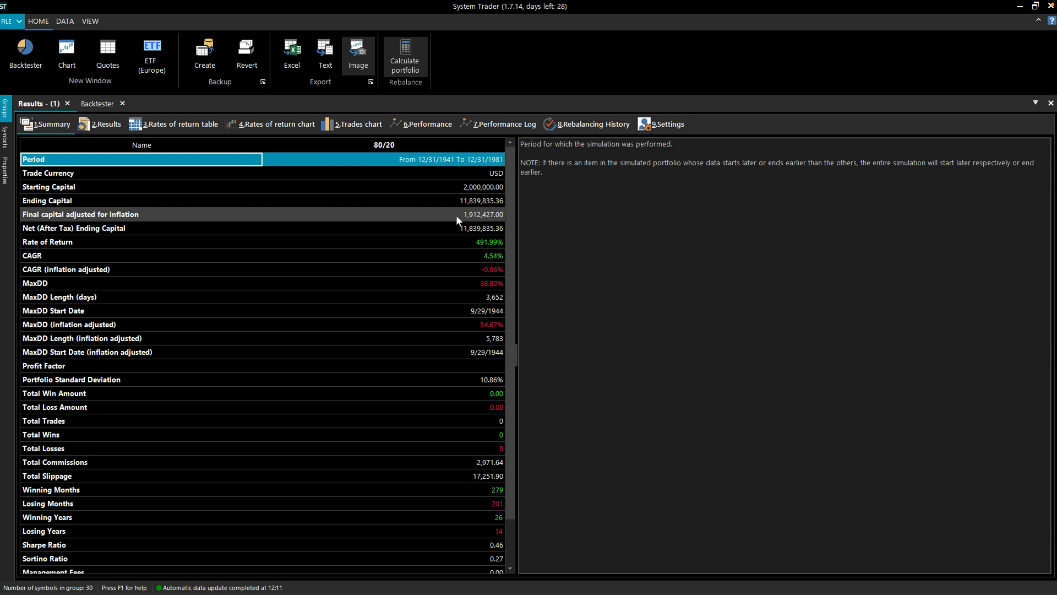
# - Save a copy of the 80/20 strategy under the name 60/40
pyautogui.click(97, 103)
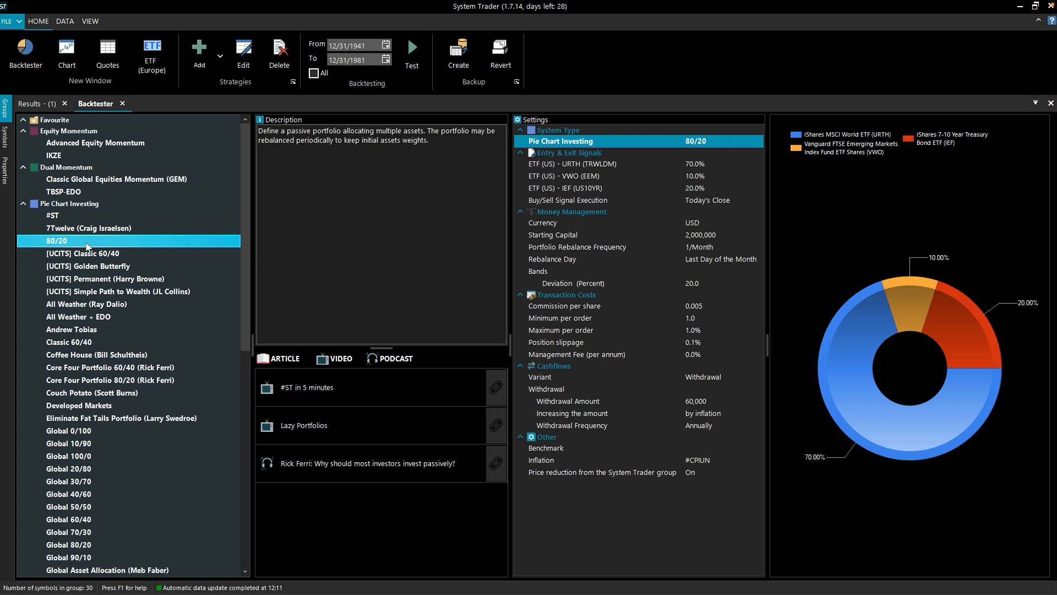
pyautogui.click(243, 58)
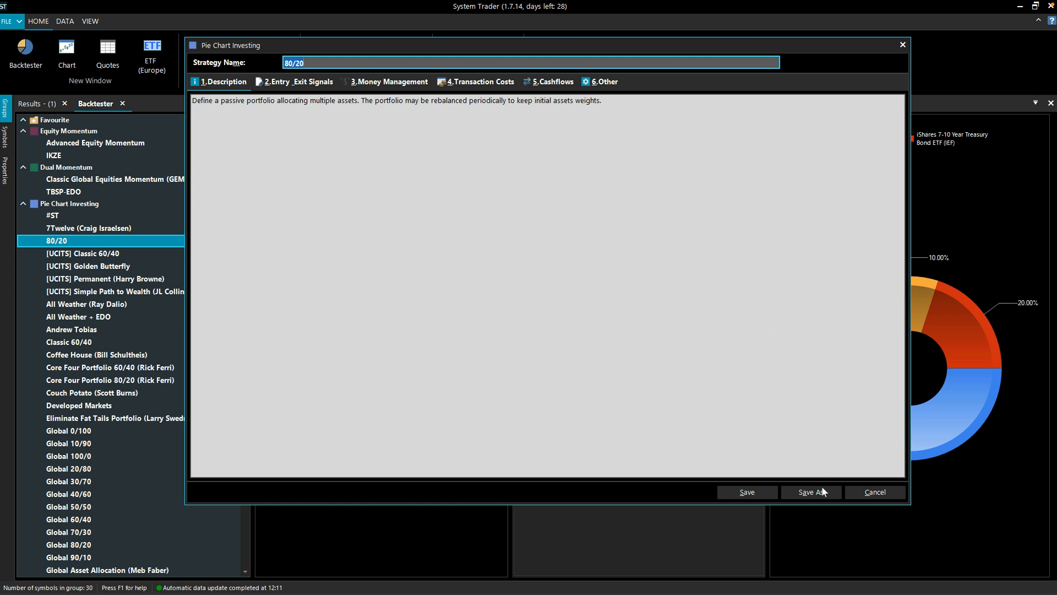
pyautogui.click(814, 498)
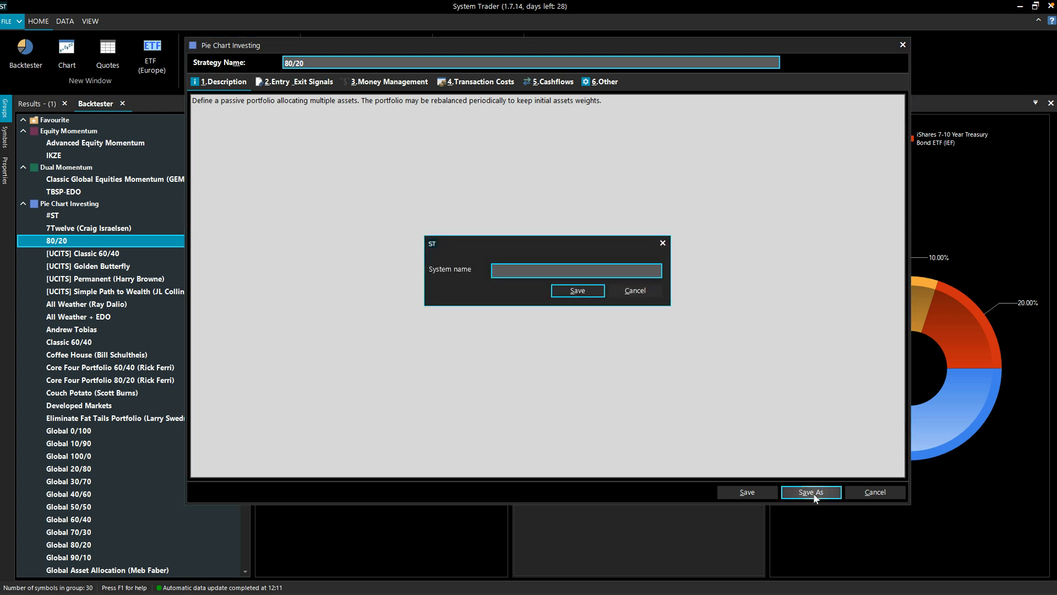
pyautogui.write('60/40')
pyautogui.press('Return')
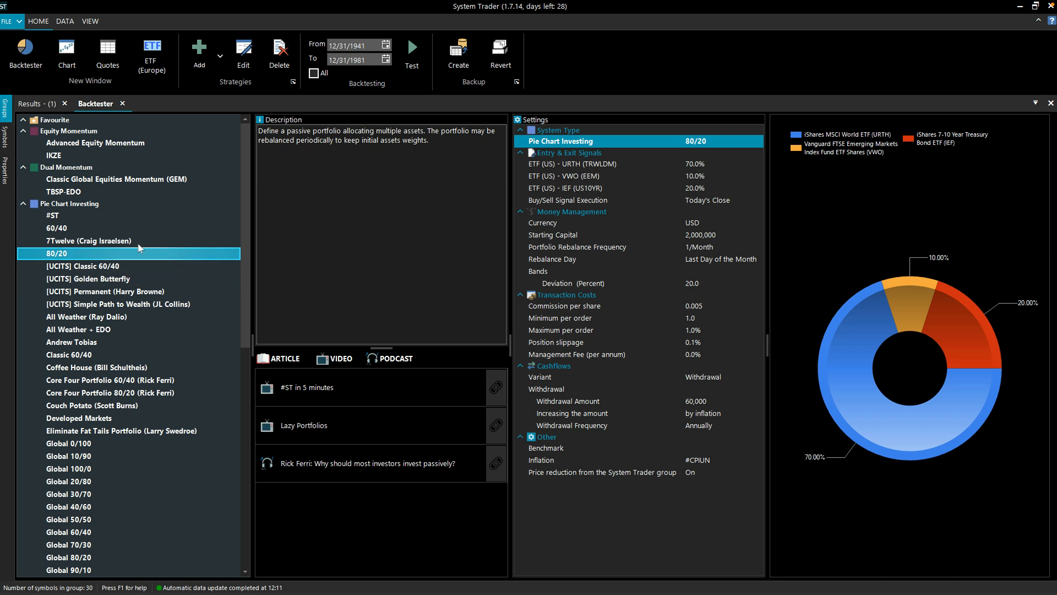
# - Edit the 60/40 strategy and set the iShares MSCI World ETF (URTH) weight to 50%
pyautogui.click(110, 229)
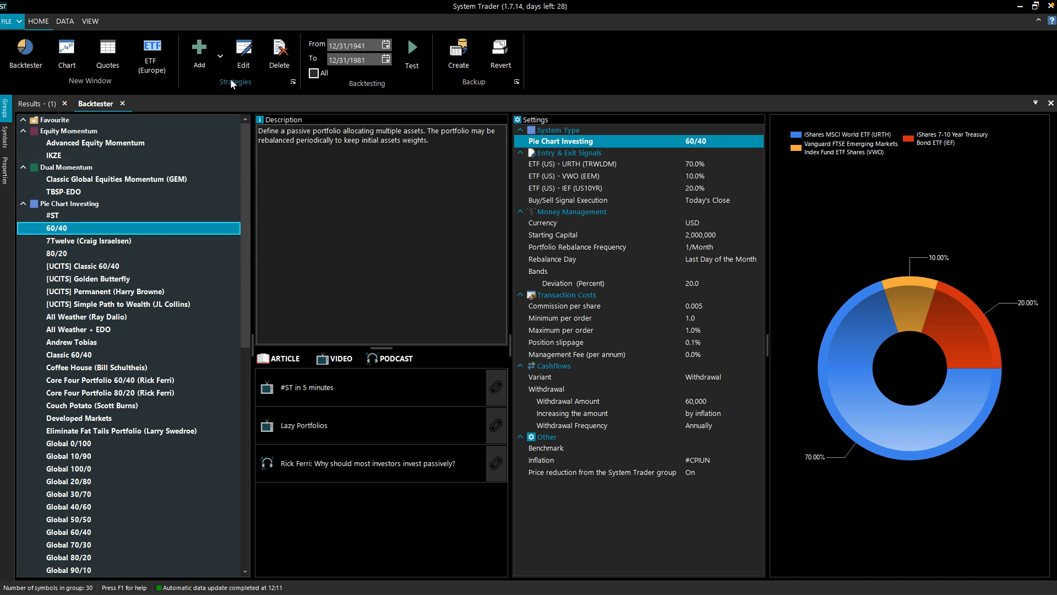
pyautogui.click(244, 59)
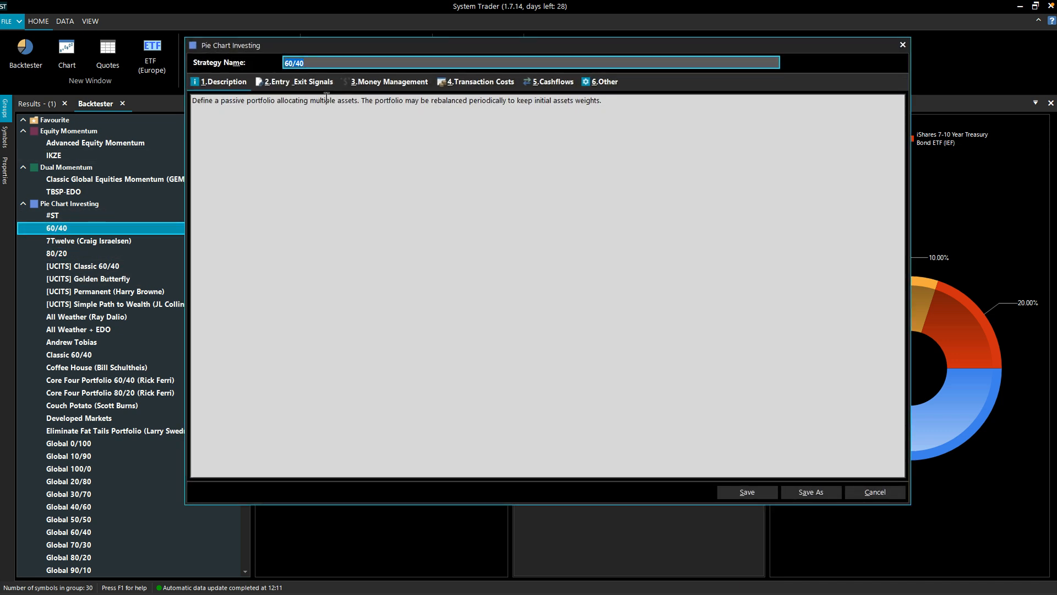
pyautogui.click(315, 88)
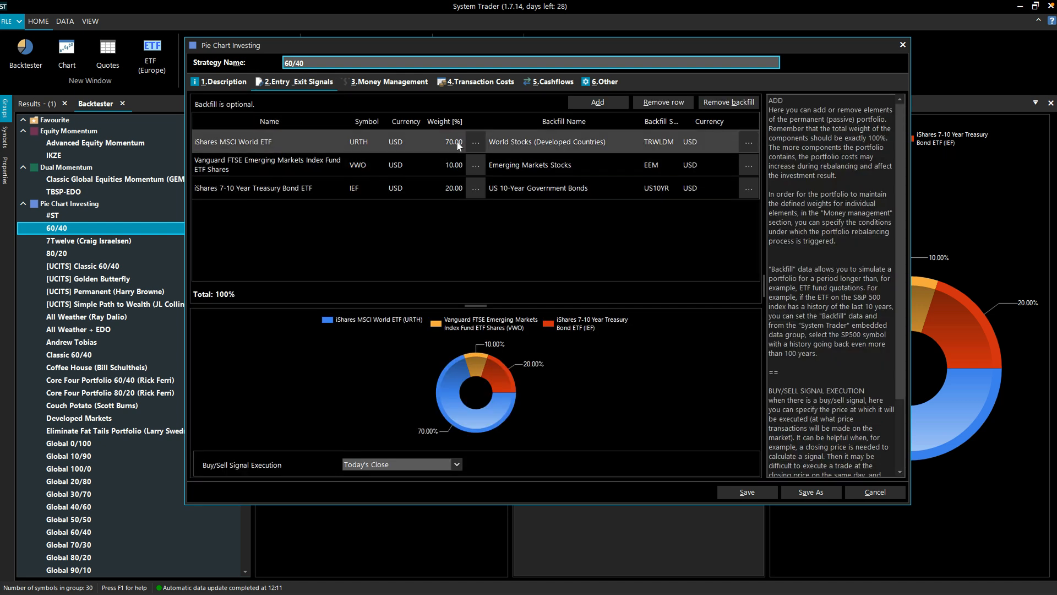
pyautogui.click(449, 142)
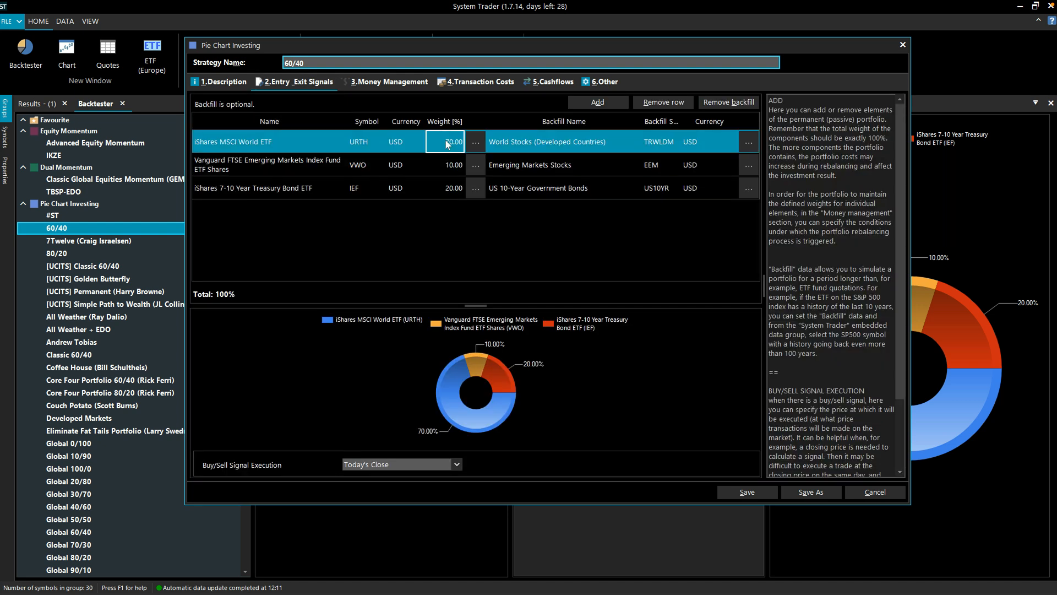
pyautogui.write('50')
pyautogui.press('Return')
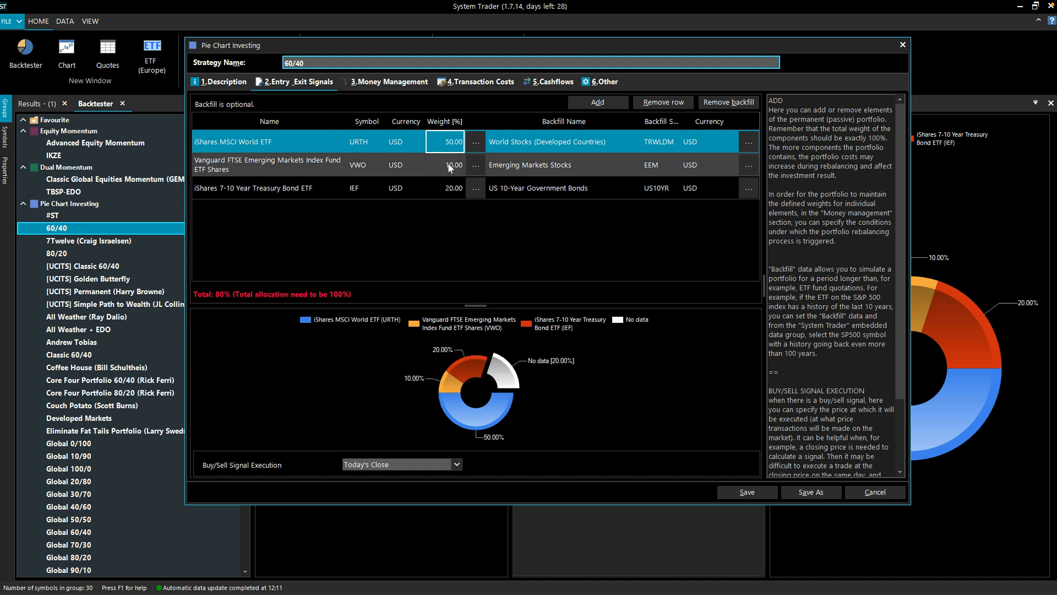
# - Set the iShares 7-10 Year Treasury Bond ETF (IEF) weight to 40%, save the 60/40 strategy, and backtest it from 12/31/1941 to 12/31/1981
pyautogui.click(444, 192)
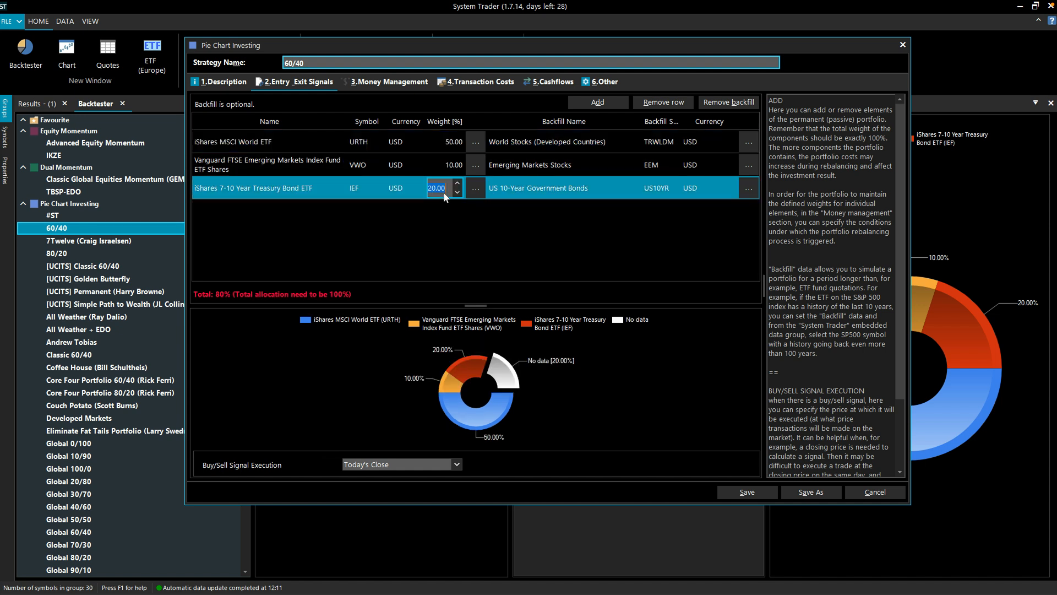
pyautogui.write('40')
pyautogui.press('Return')
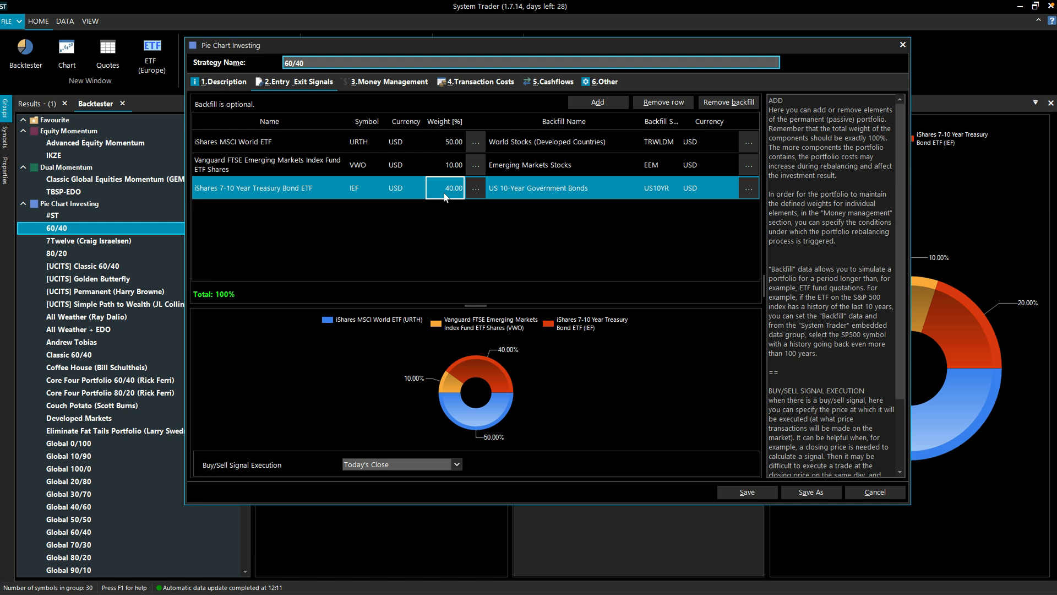
pyautogui.click(744, 492)
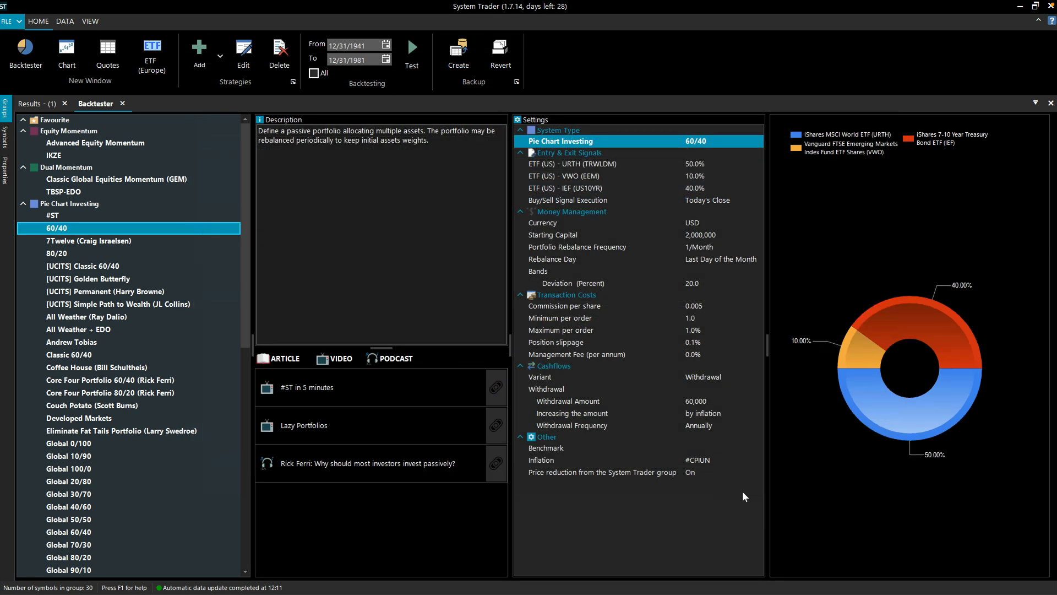
pyautogui.click(419, 58)
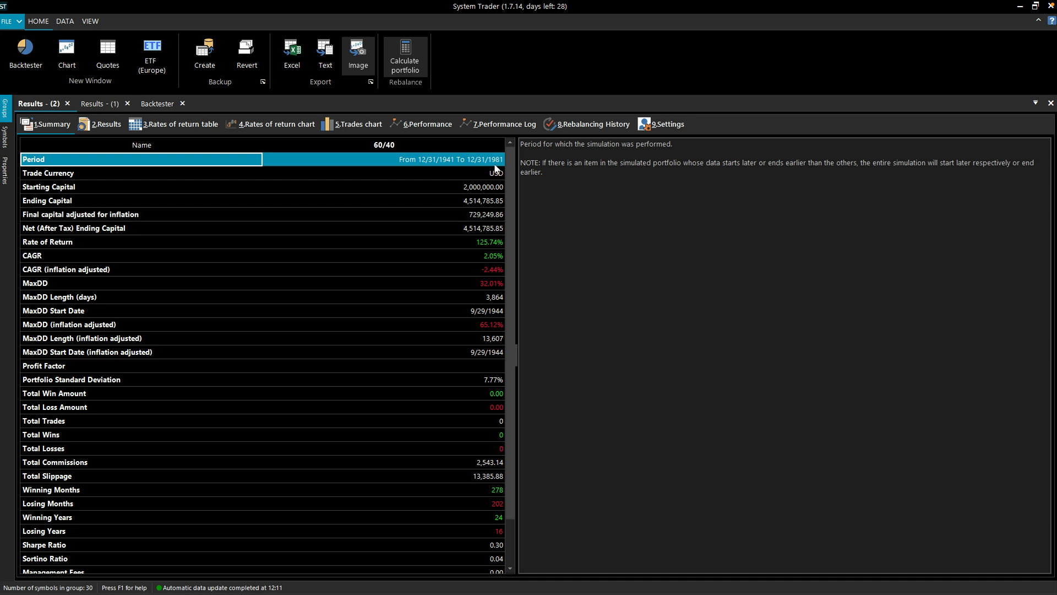
# - Set the 60/40 strategy's annual withdrawal amount to 80,000, save it, and rerun the backtest from 12/31/1941 to 12/31/1981
pyautogui.click(157, 103)
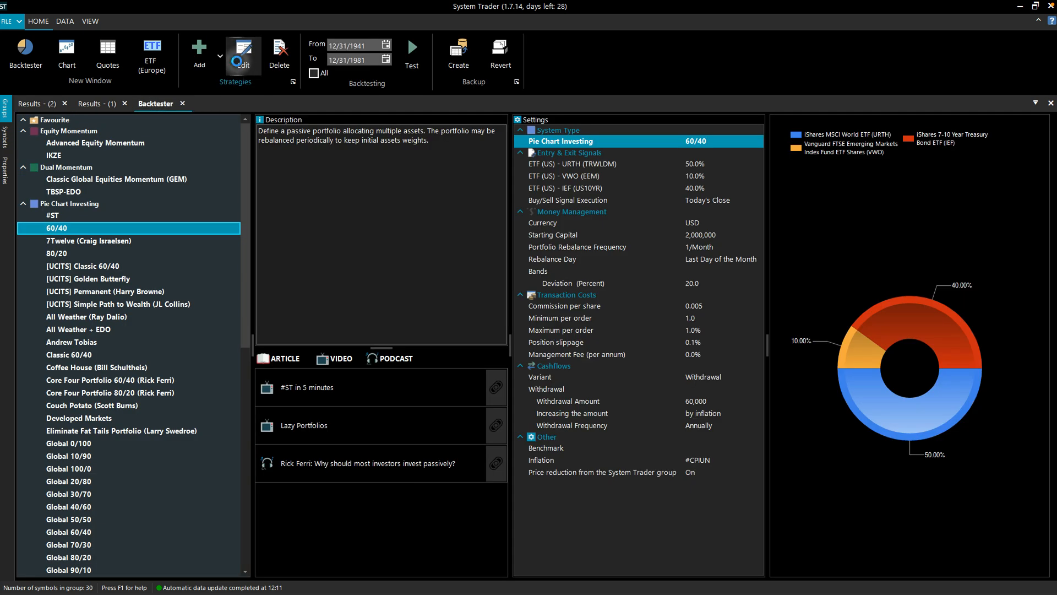
pyautogui.click(239, 57)
pyautogui.click(552, 83)
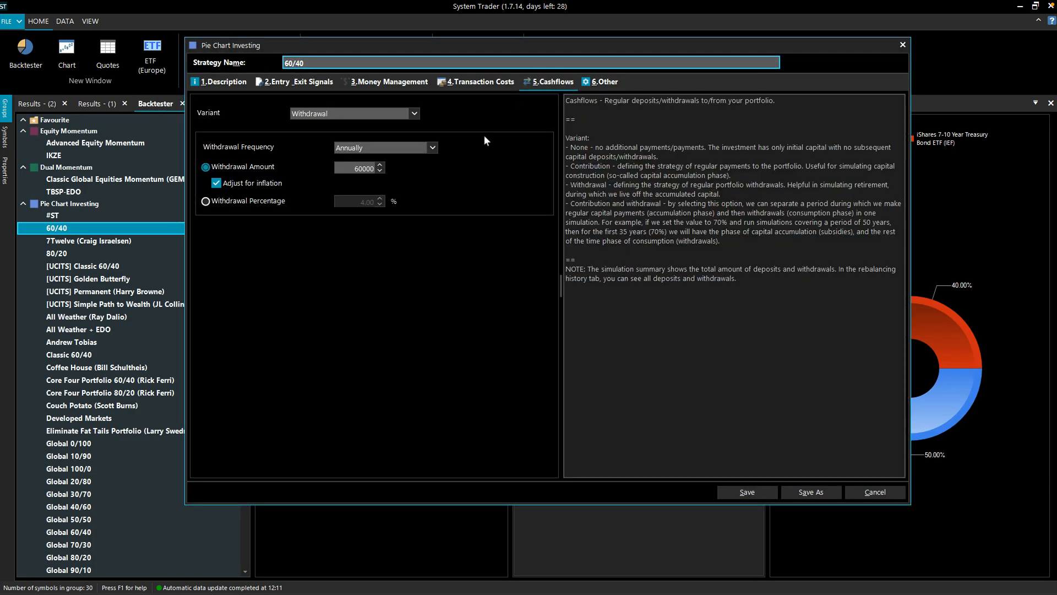
pyautogui.click(355, 168)
pyautogui.write('8000')
pyautogui.click(389, 81)
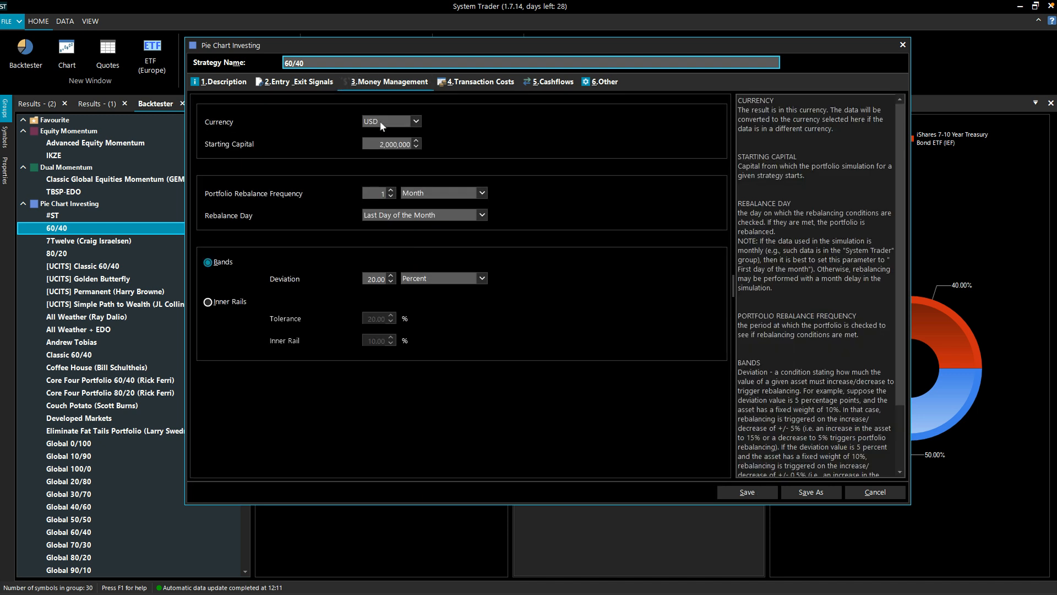
pyautogui.click(749, 493)
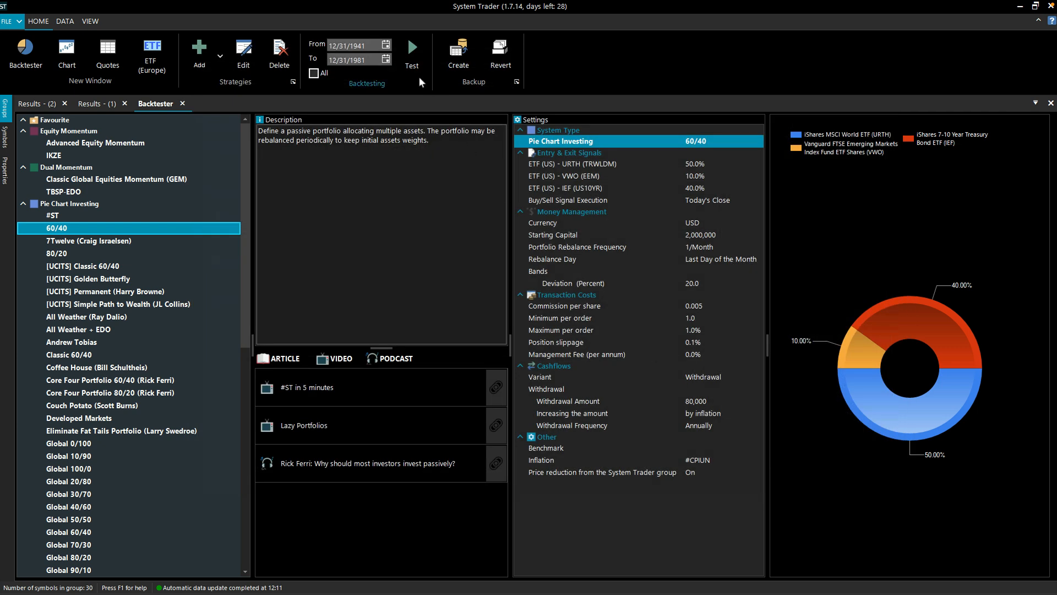
pyautogui.click(408, 54)
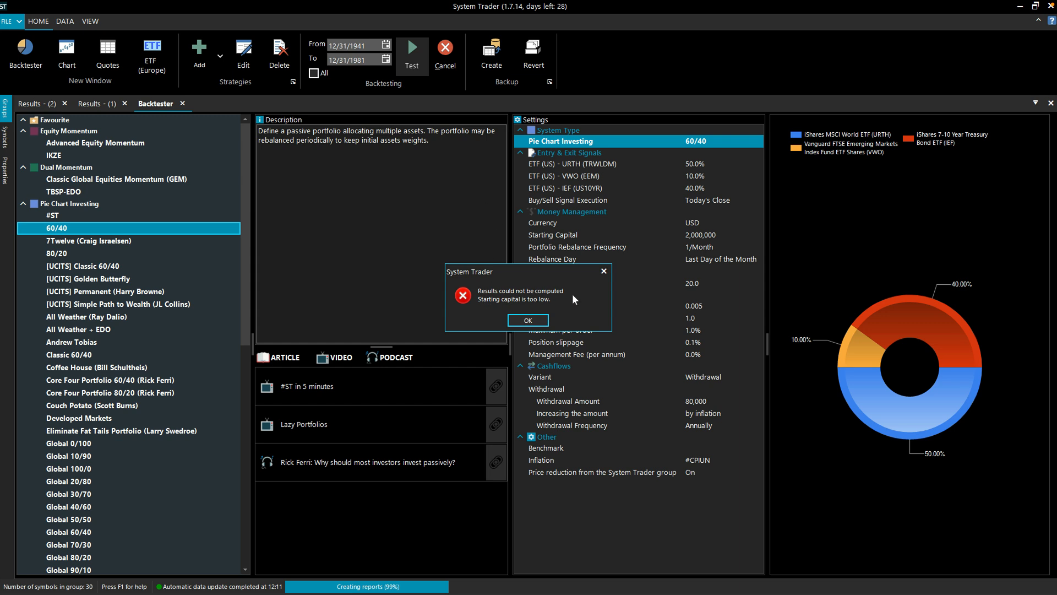
pyautogui.click(540, 319)
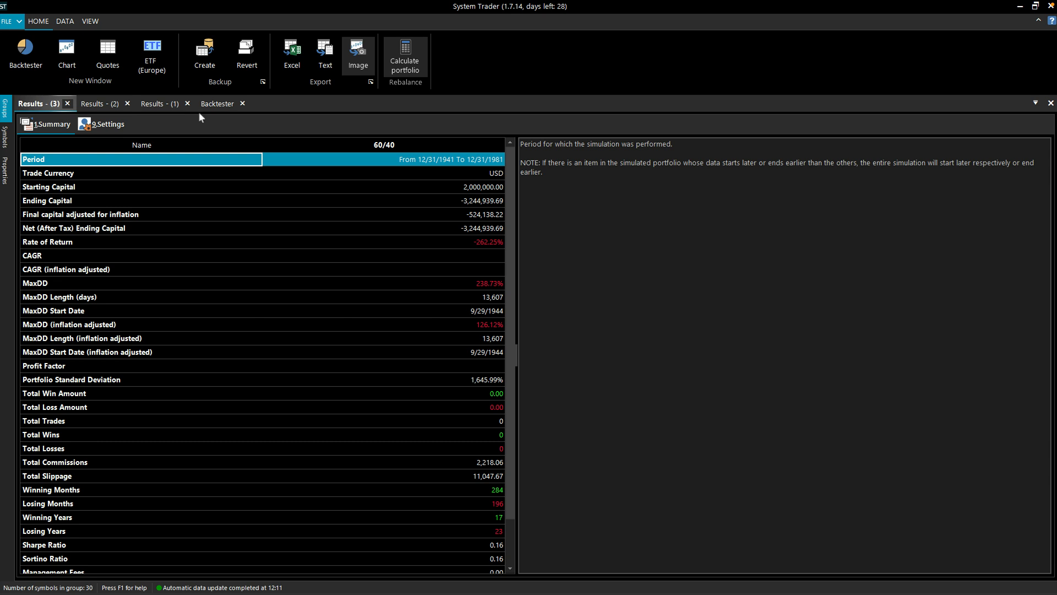
# - Backtest the 60/40 strategy with the end date set to 12/31/1973, and review its logarithmic performance chart and results summary
pyautogui.click(215, 106)
pyautogui.click(350, 62)
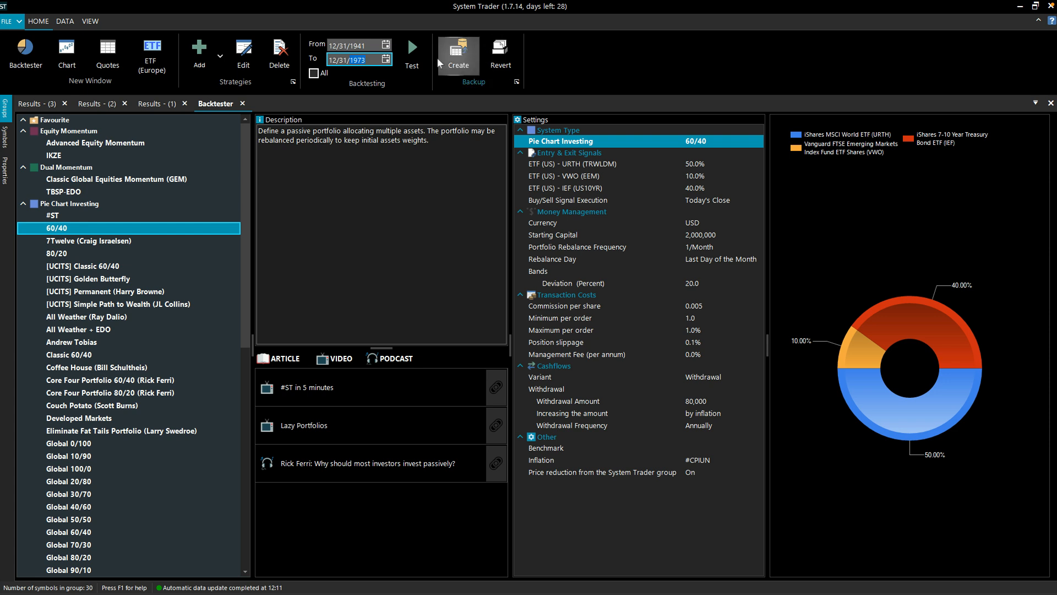
pyautogui.click(422, 55)
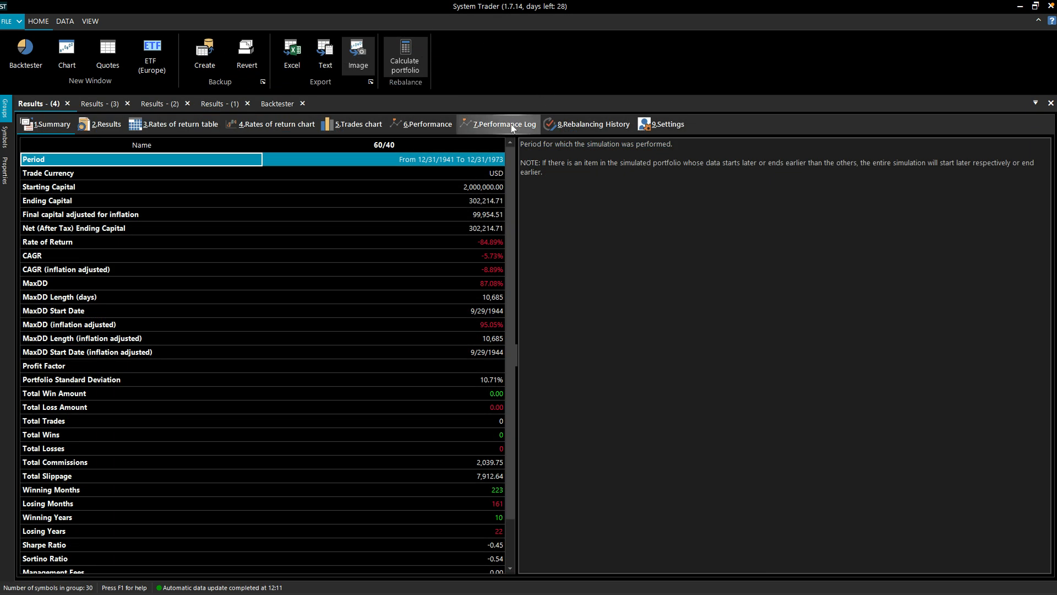
pyautogui.click(469, 128)
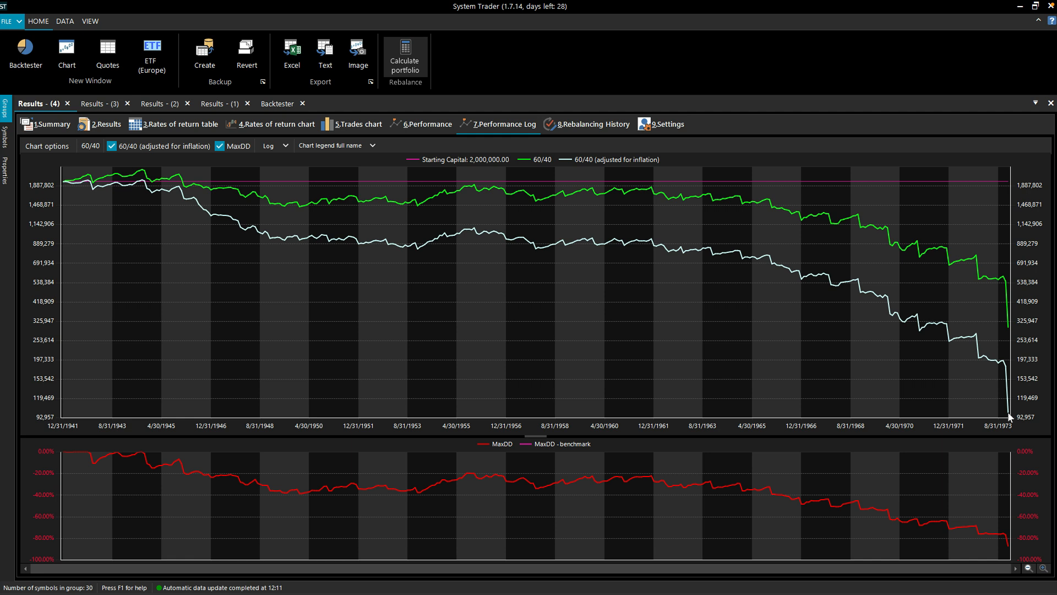
pyautogui.click(46, 128)
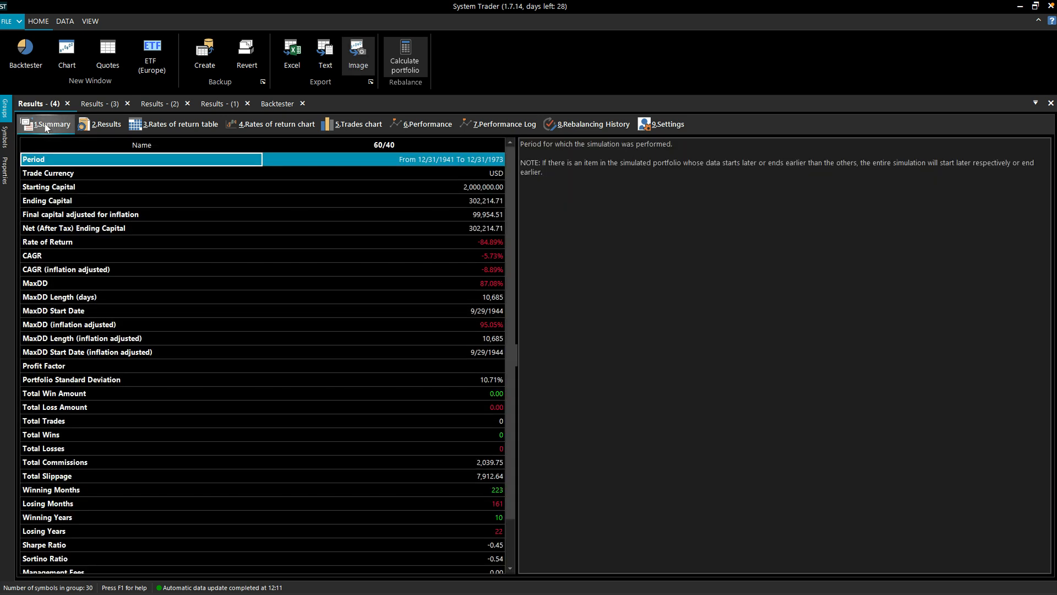